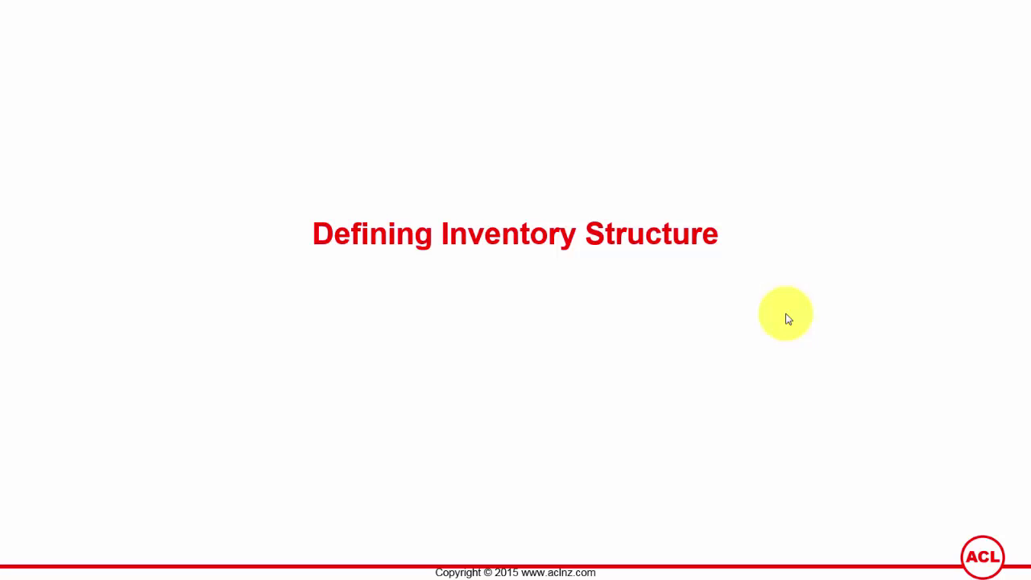
Switch to the organization structure diagram in SmoothDraw and view its warehouse, product, department and account levels.
key(super)
click(414, 566)
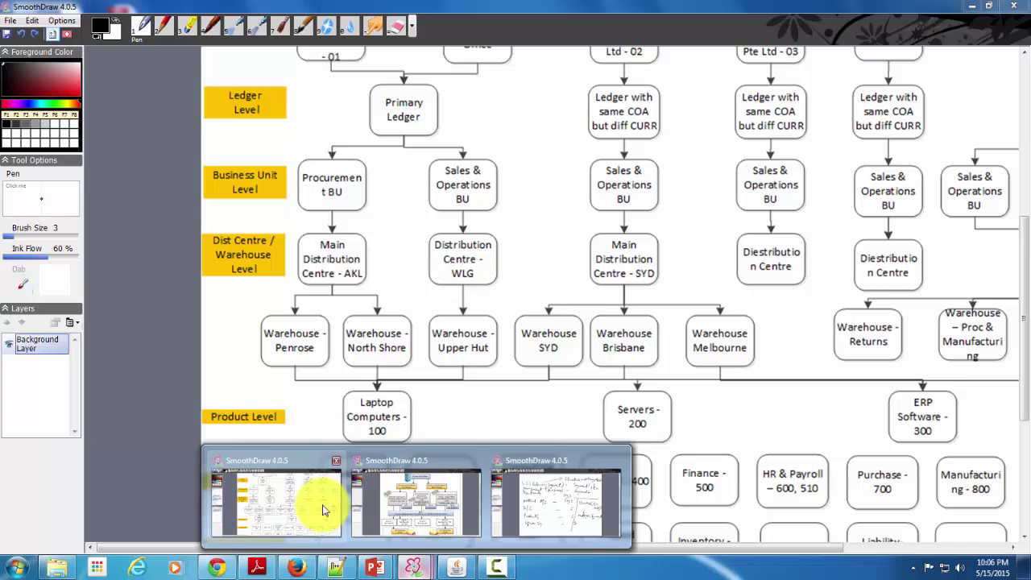
click(323, 508)
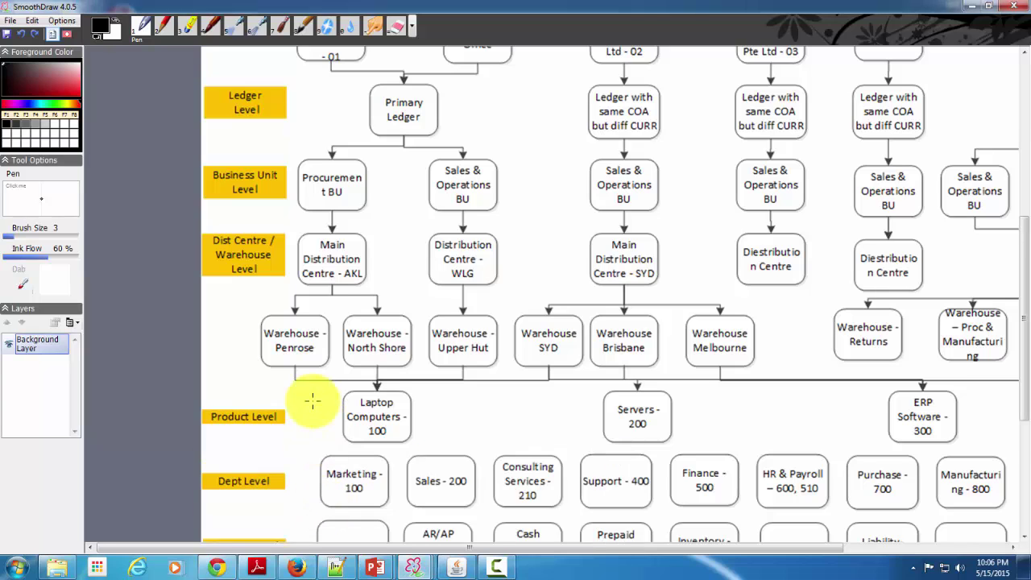
scroll(311, 398, down, 3)
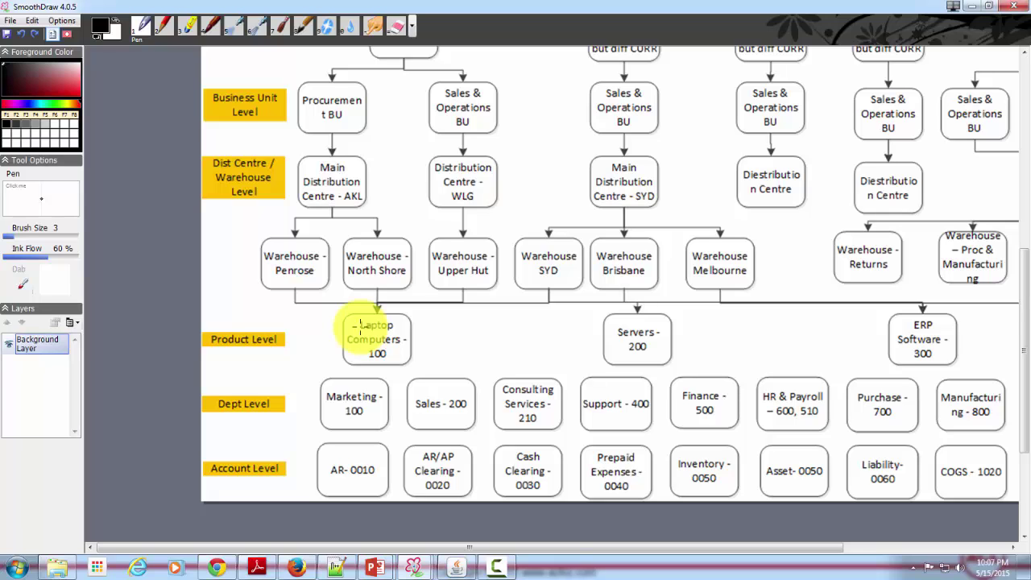
Switch to Oracle Applications and open the Organizations form from the Inventory organization setup functions.
click(456, 565)
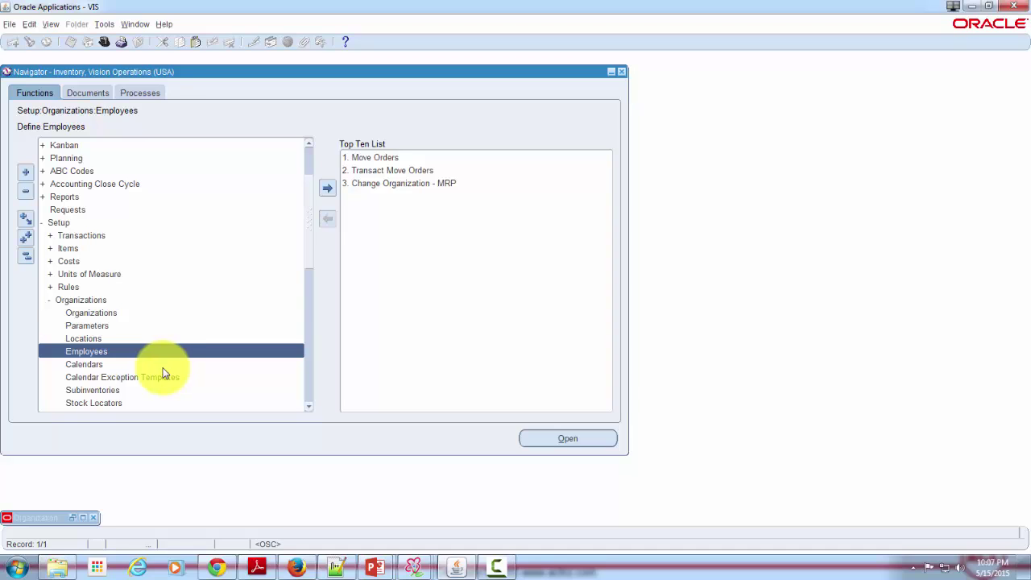
click(66, 223)
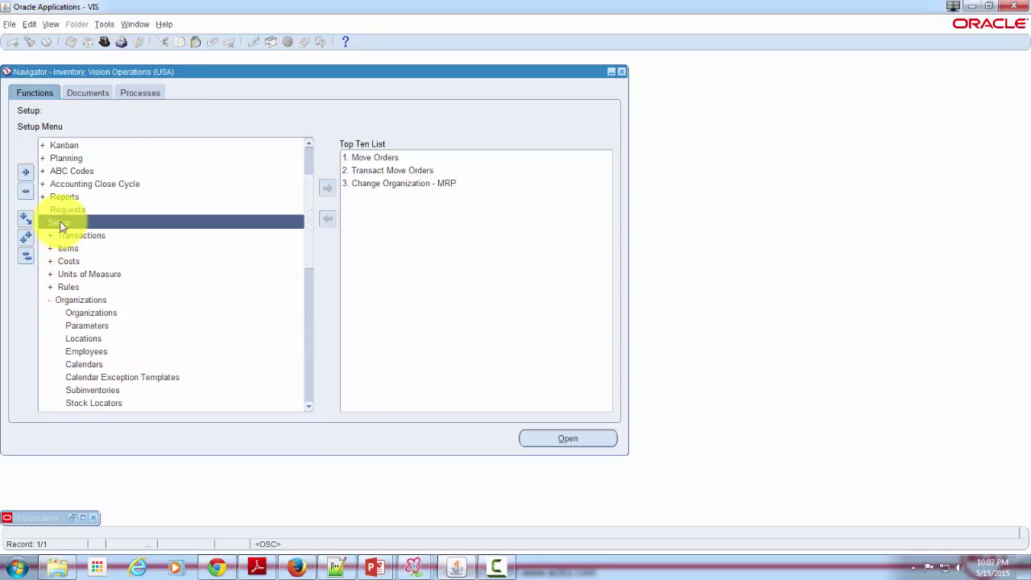
click(90, 302)
click(91, 312)
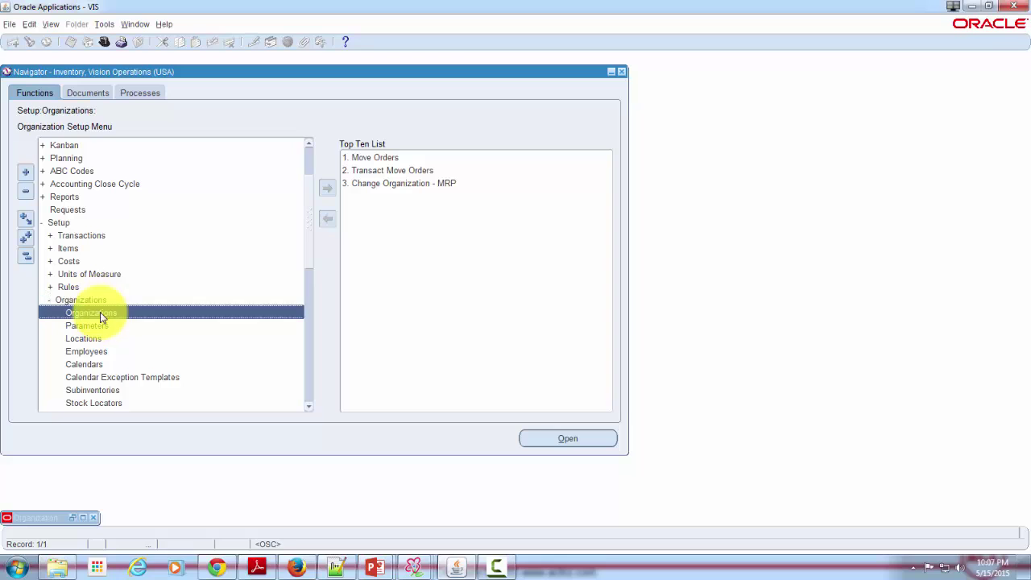
click(566, 440)
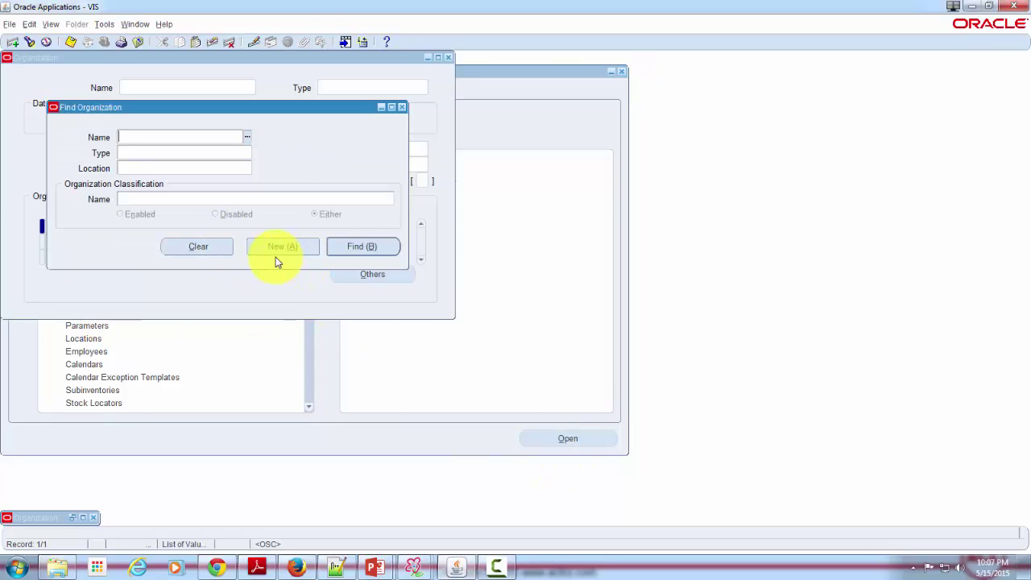
Search organization names for Dallas% and retrieve the Dallas Manufacturing organization record.
click(246, 138)
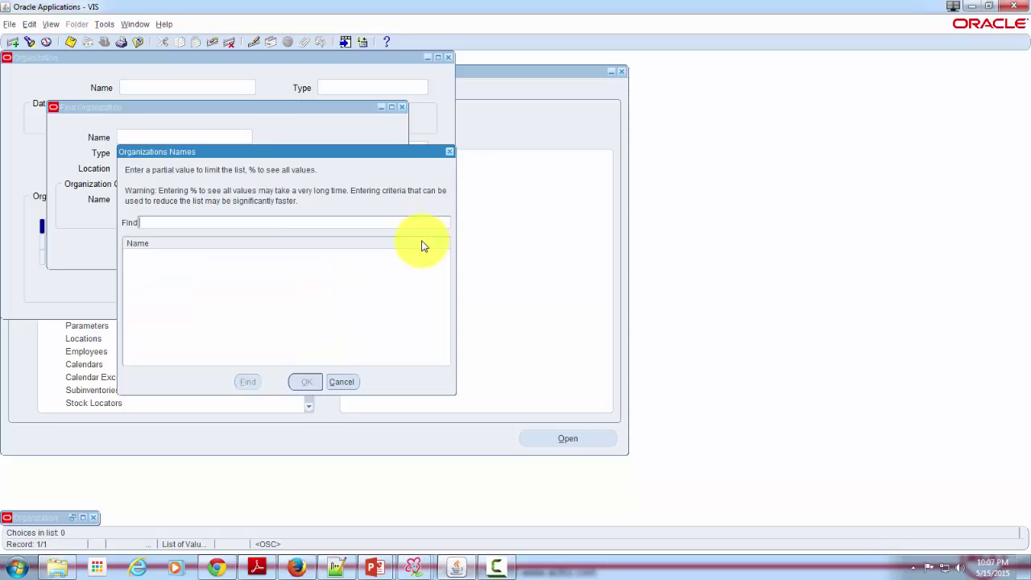
text(Dallas%)
key(Return)
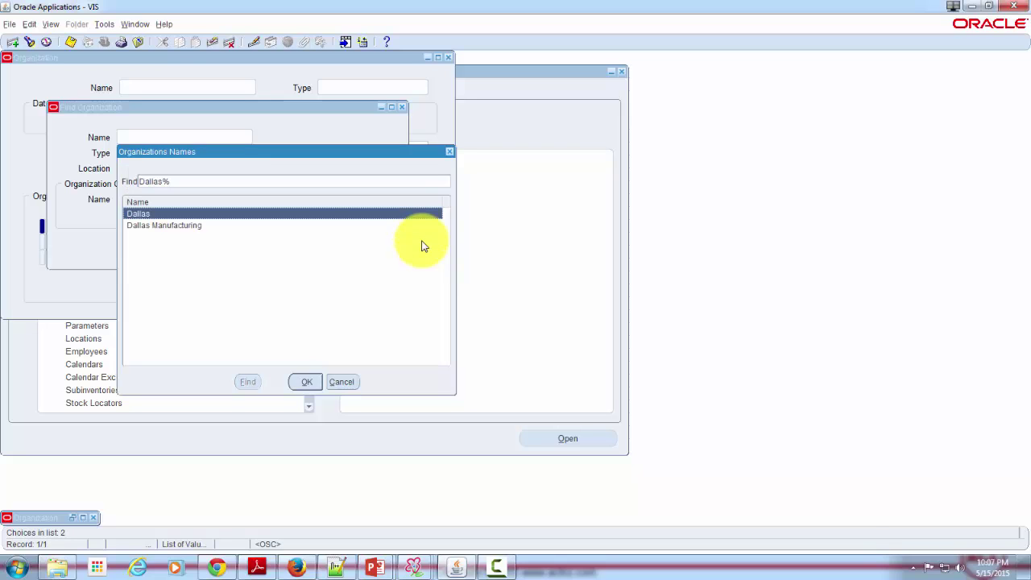
key(Down)
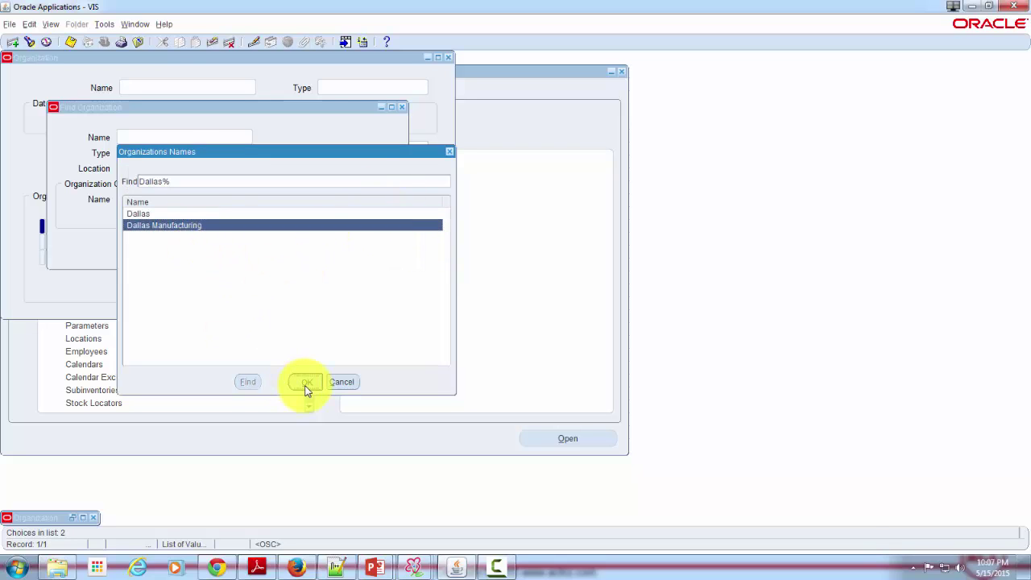
click(305, 383)
click(363, 248)
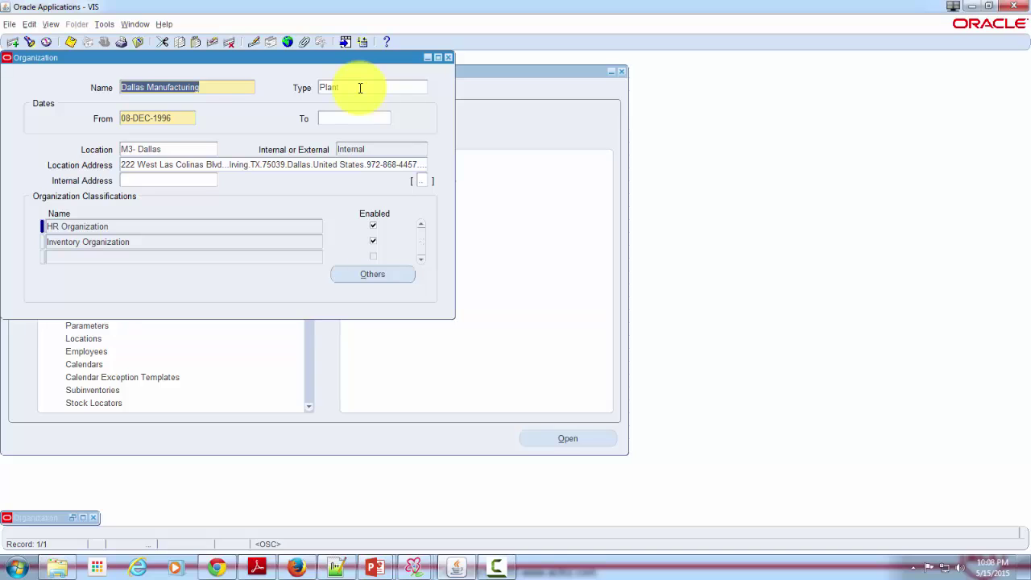
Review the organization's type, start date and location, and point out the Locations setup function in the Navigator.
key(Tab)
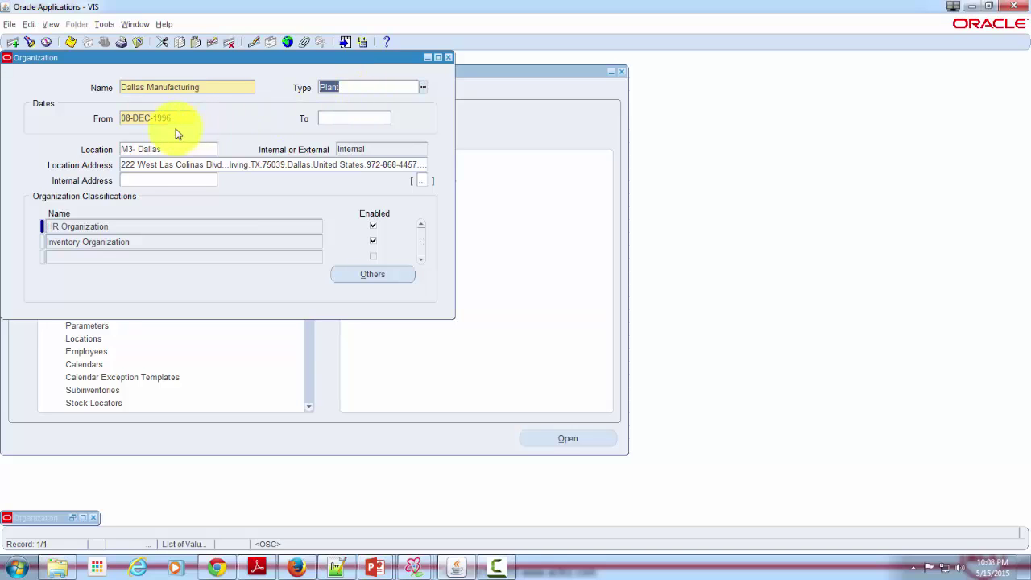
key(Tab)
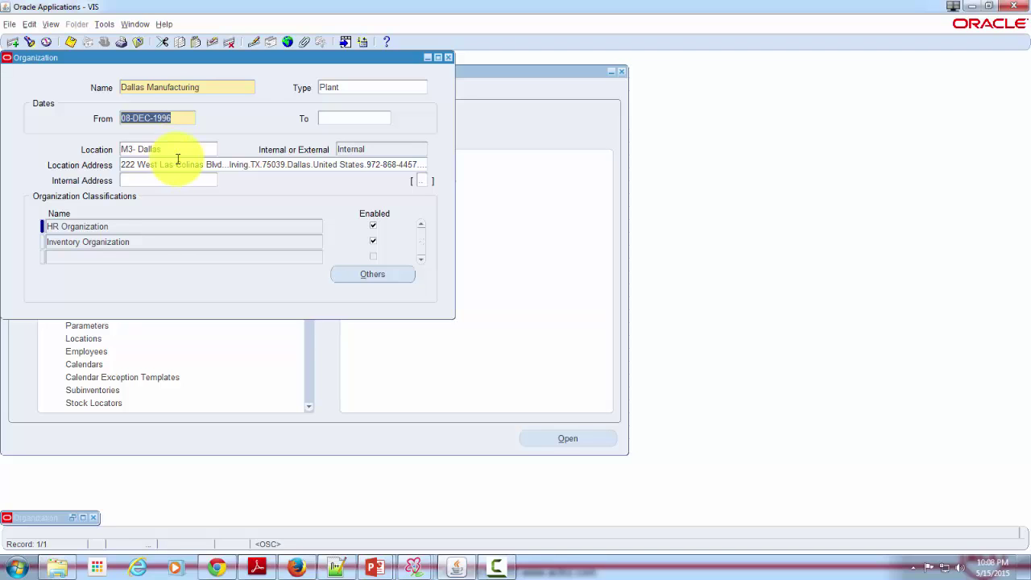
click(88, 341)
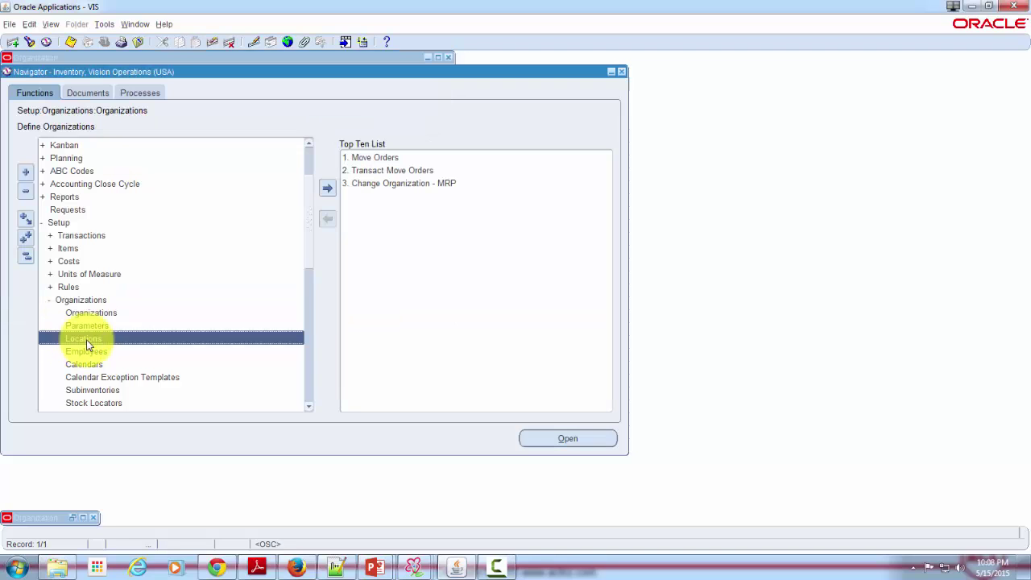
click(223, 58)
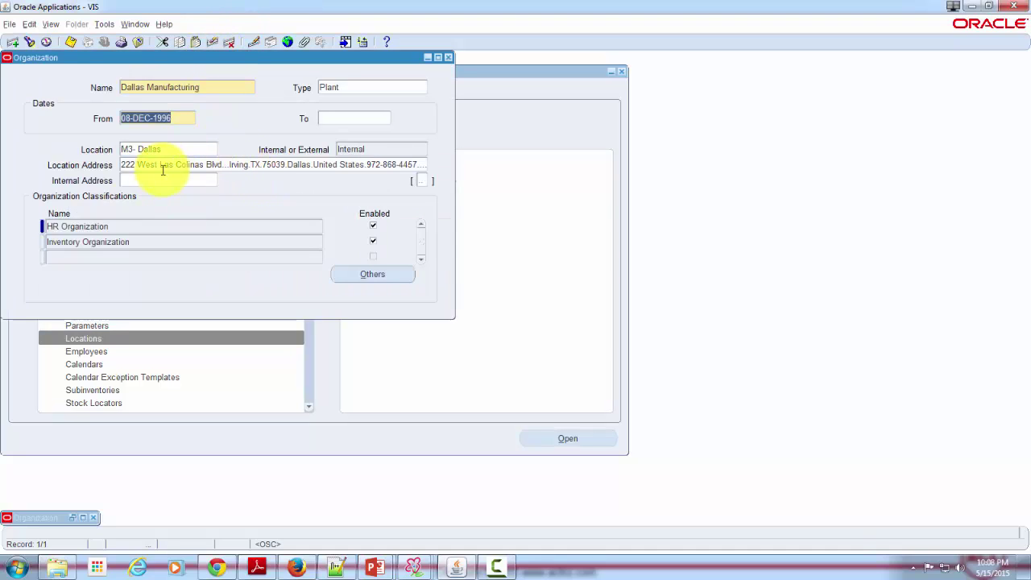
Open the Accounting Information details for the Inventory Organization classification to view its ledger, legal entity and operating unit.
click(150, 242)
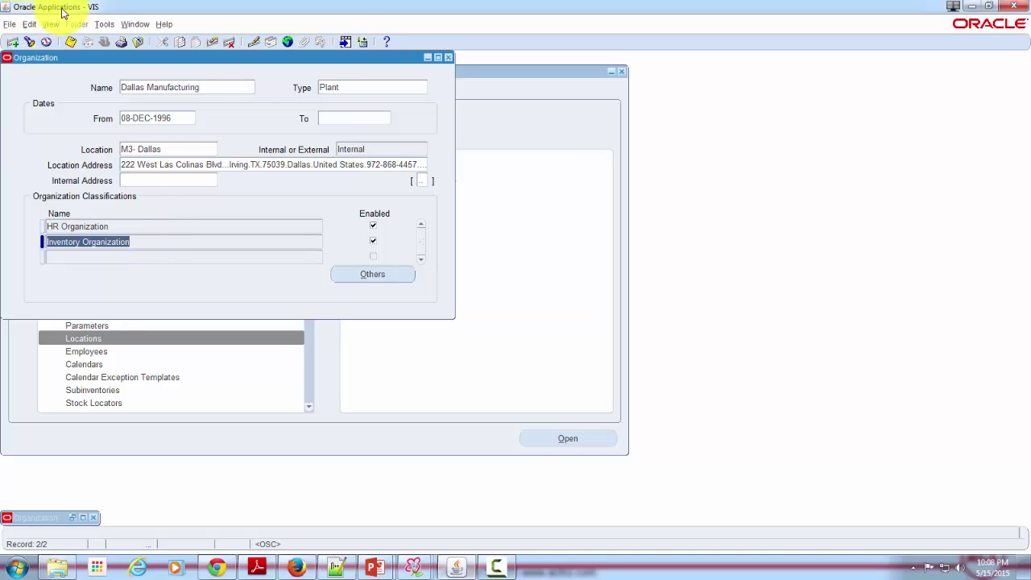
click(380, 278)
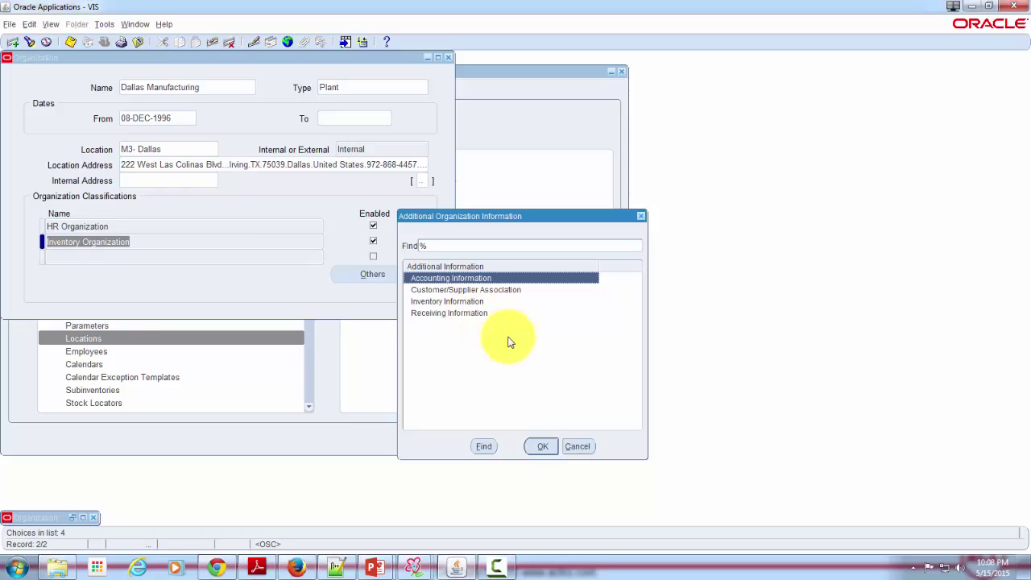
click(542, 446)
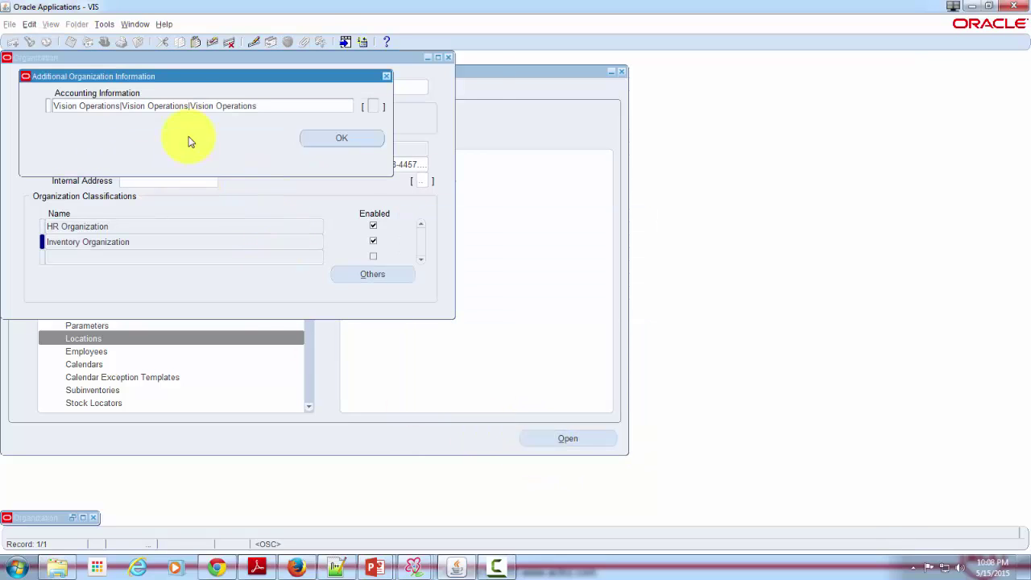
click(194, 106)
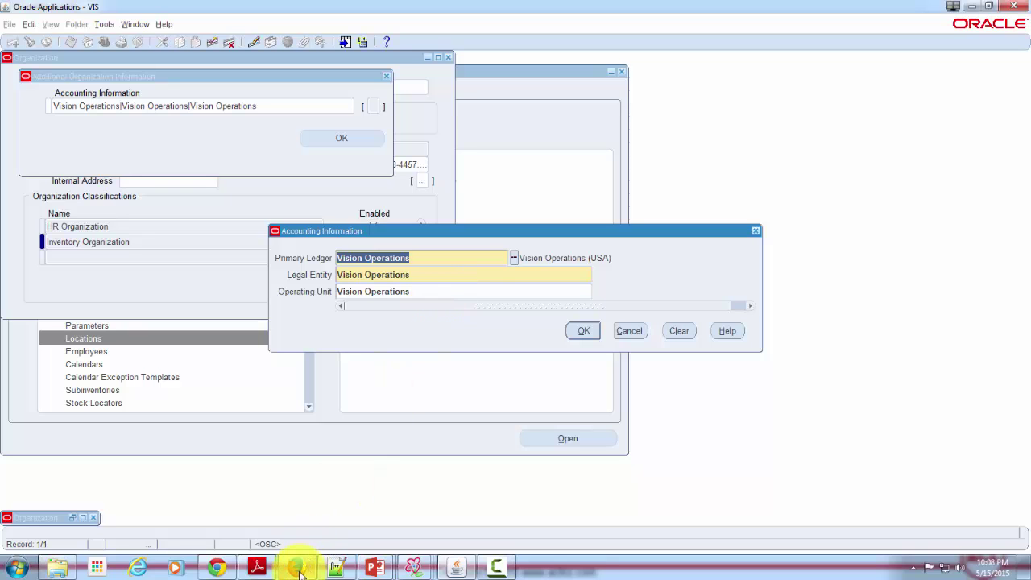
Switch to the structure diagram in SmoothDraw and examine the legal entity, ledger, business unit and distribution centre levels.
mouse_move(402, 564)
click(288, 506)
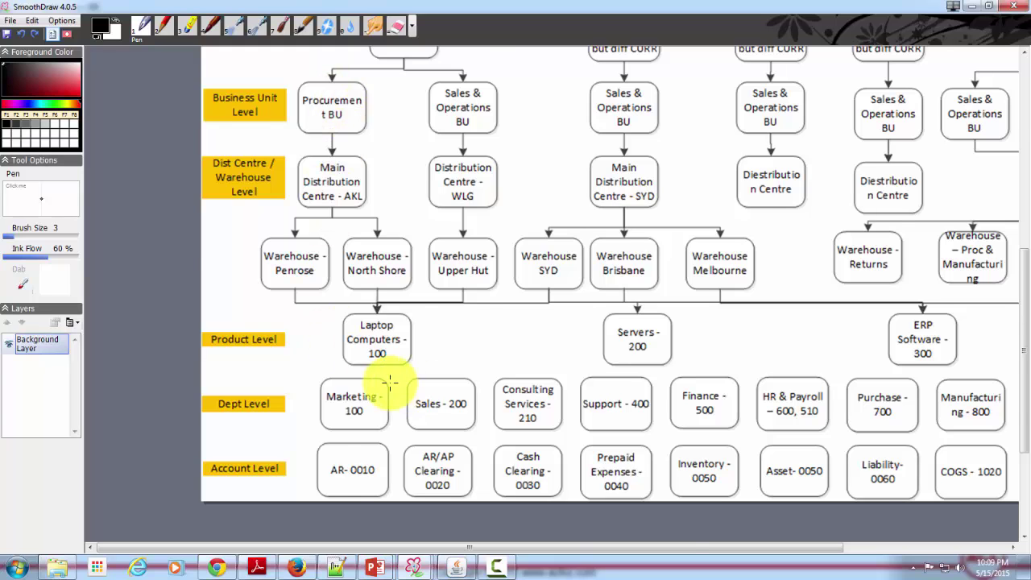
scroll(386, 382, up, 3)
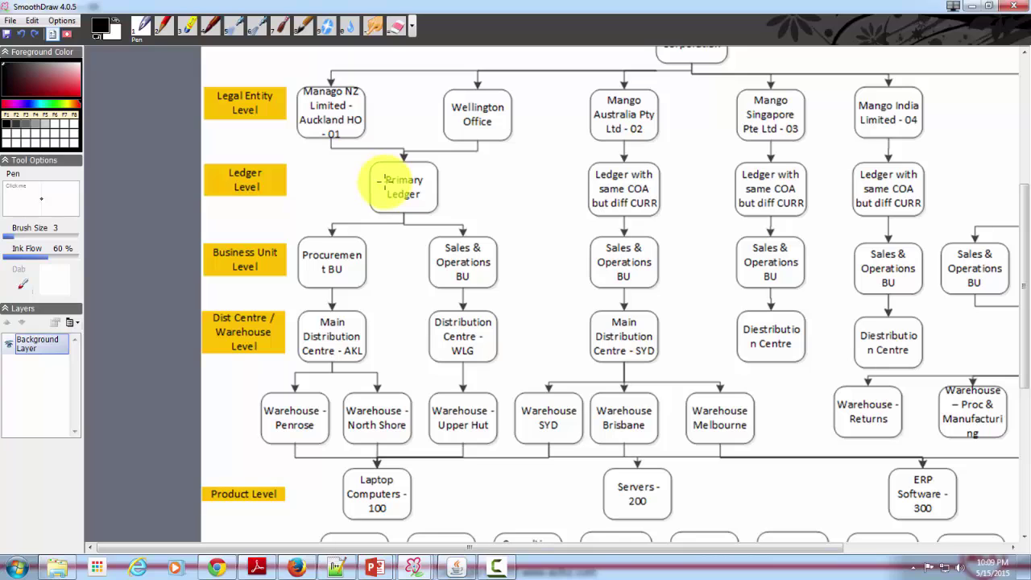
scroll(356, 292, down, 3)
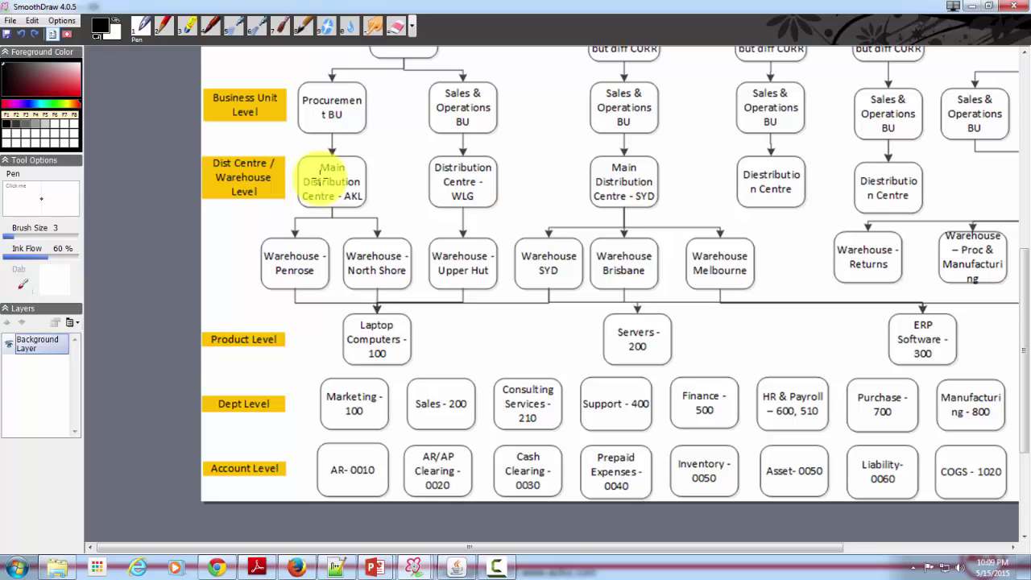
Return to Oracle Applications and close the Accounting Information details without changing them.
click(457, 567)
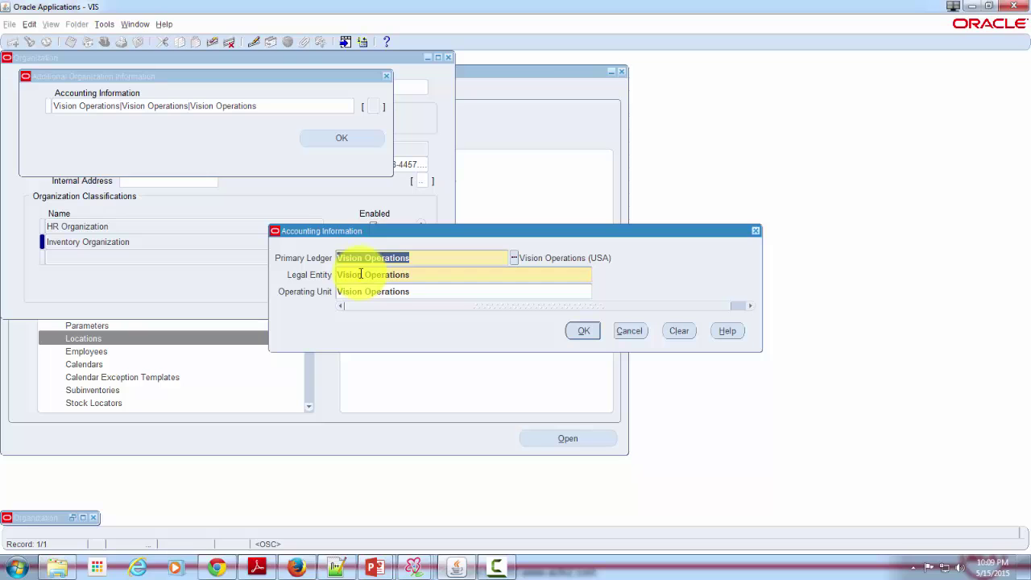
click(627, 333)
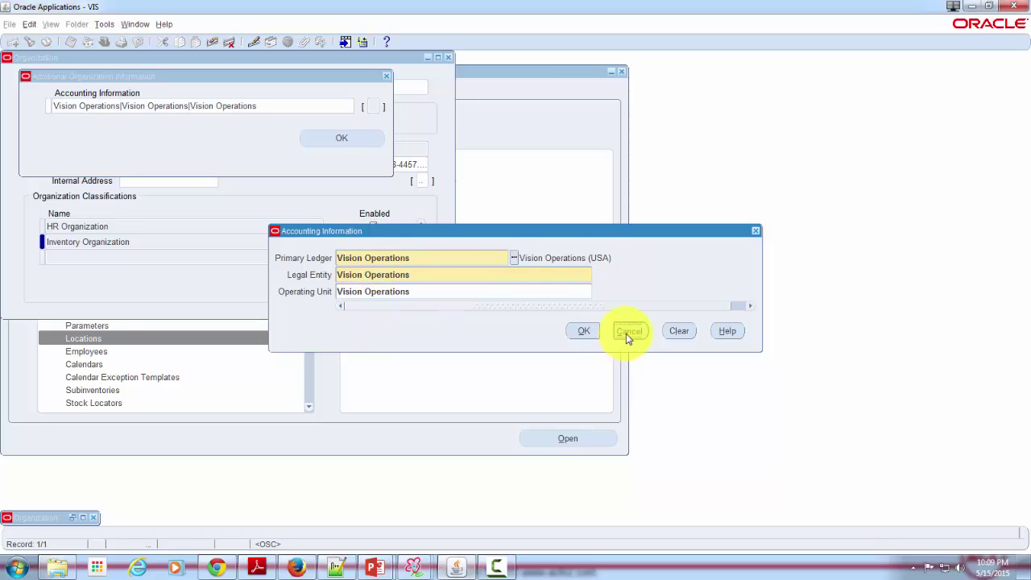
click(388, 76)
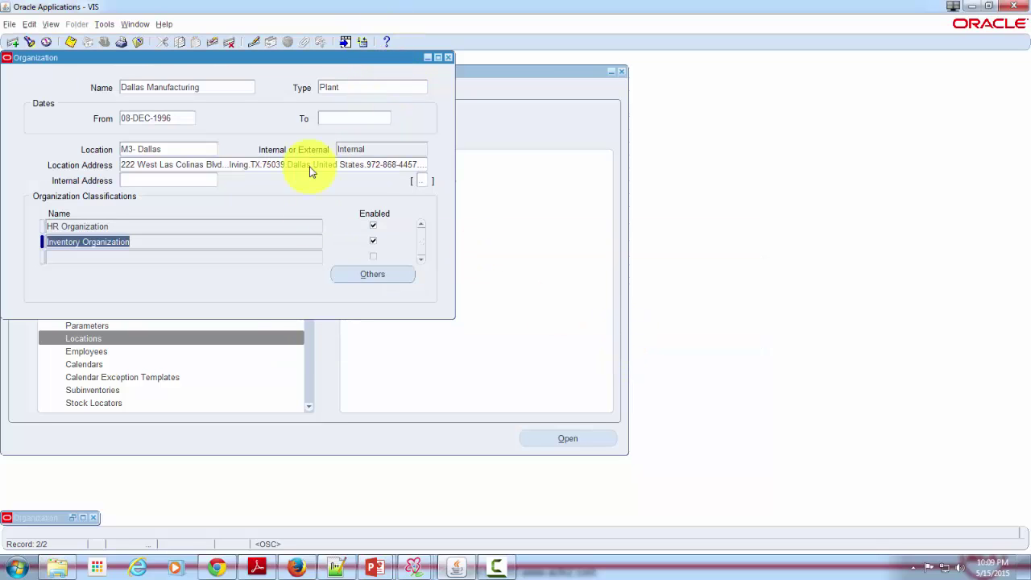
Open the Inventory Information for the Inventory Organization classification and examine its Item Master Organization parameter.
click(378, 276)
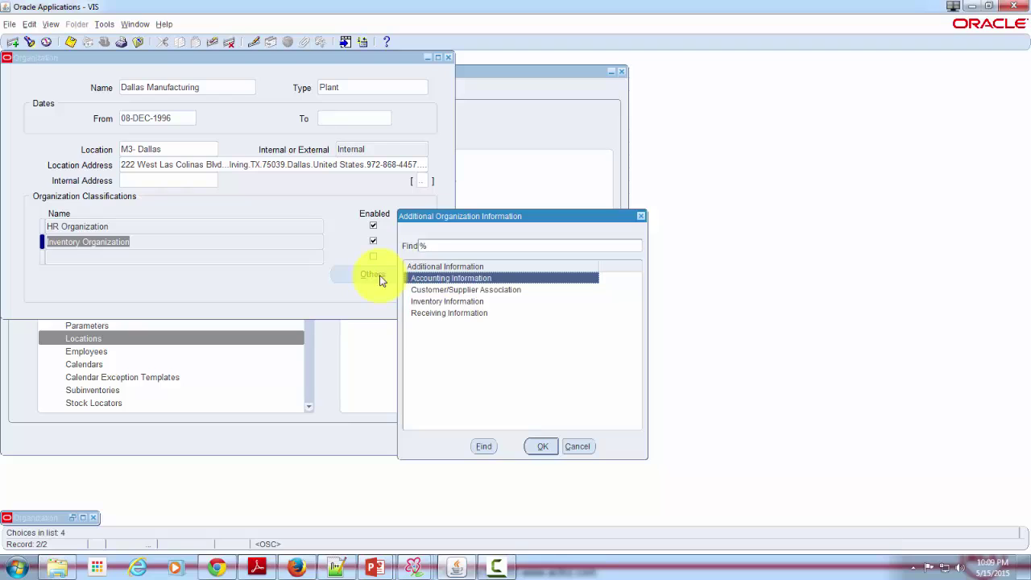
click(481, 303)
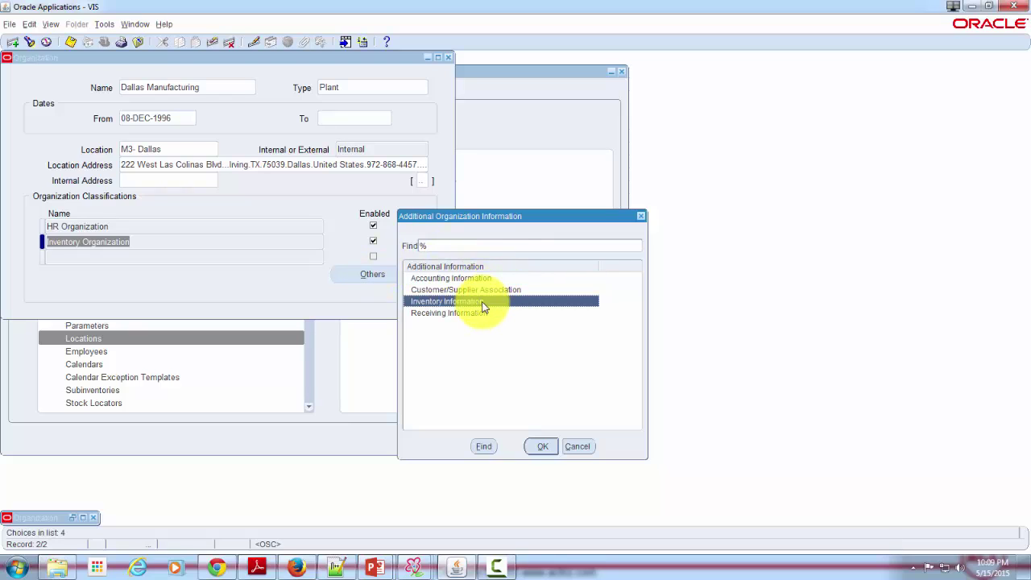
click(542, 446)
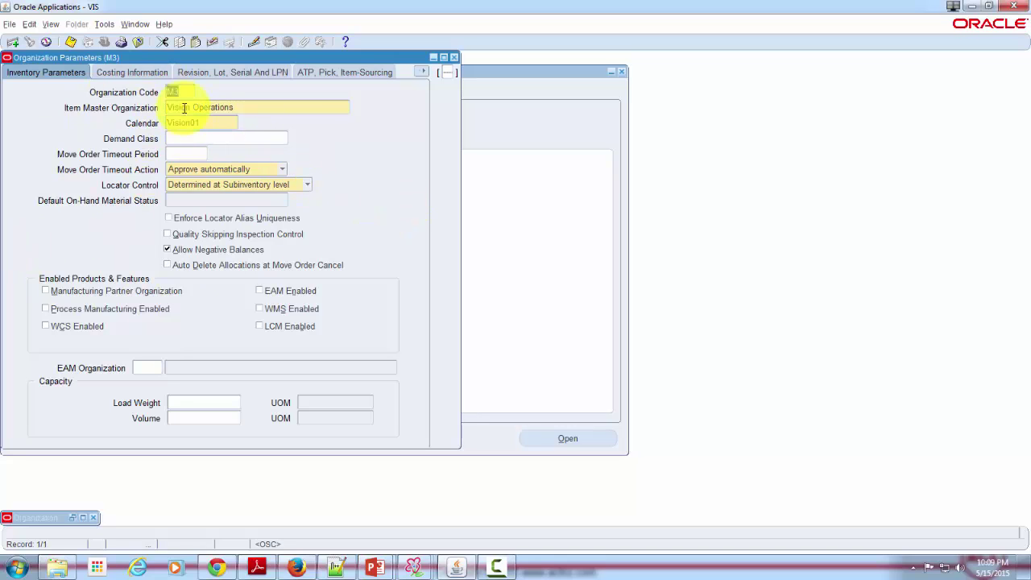
click(257, 111)
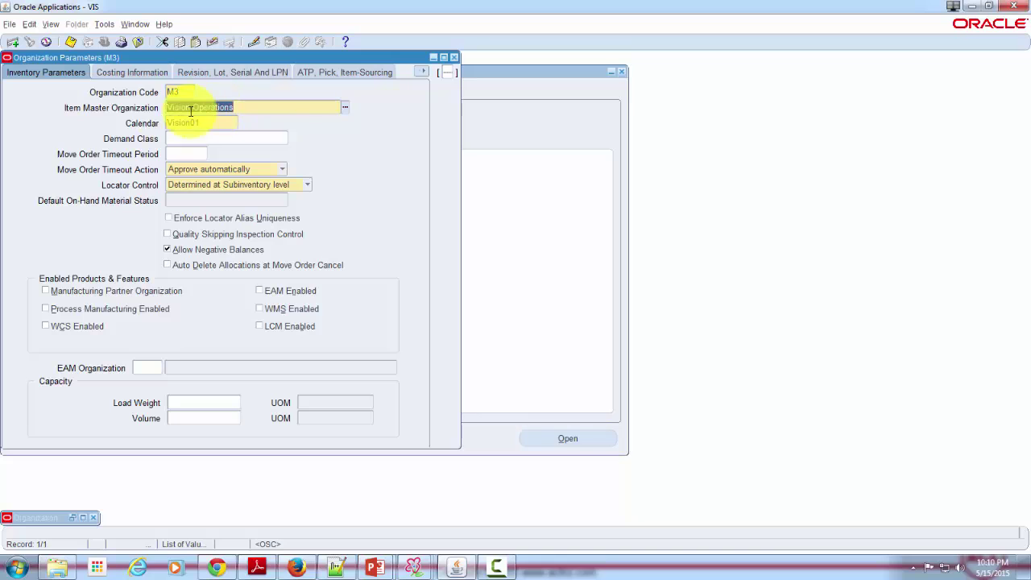
click(268, 106)
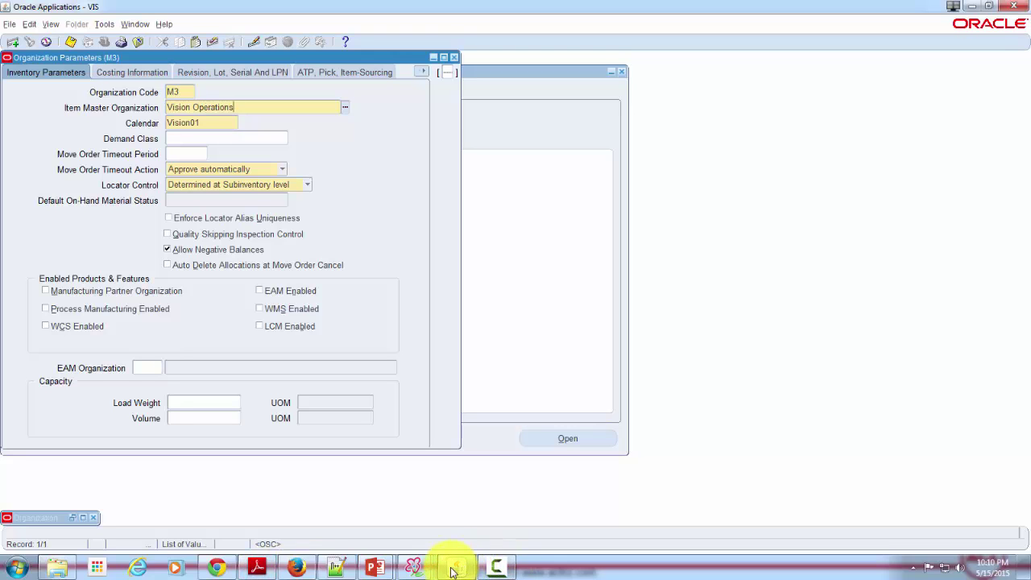
Switch to the structure diagram in SmoothDraw and compare the distribution centres and warehouses across the legal entities.
mouse_move(410, 568)
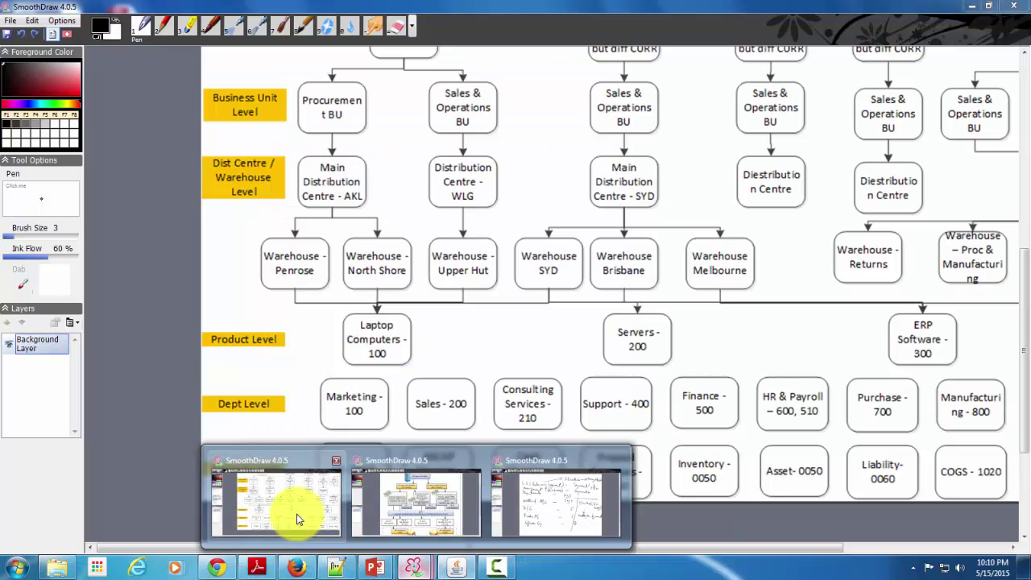
click(295, 512)
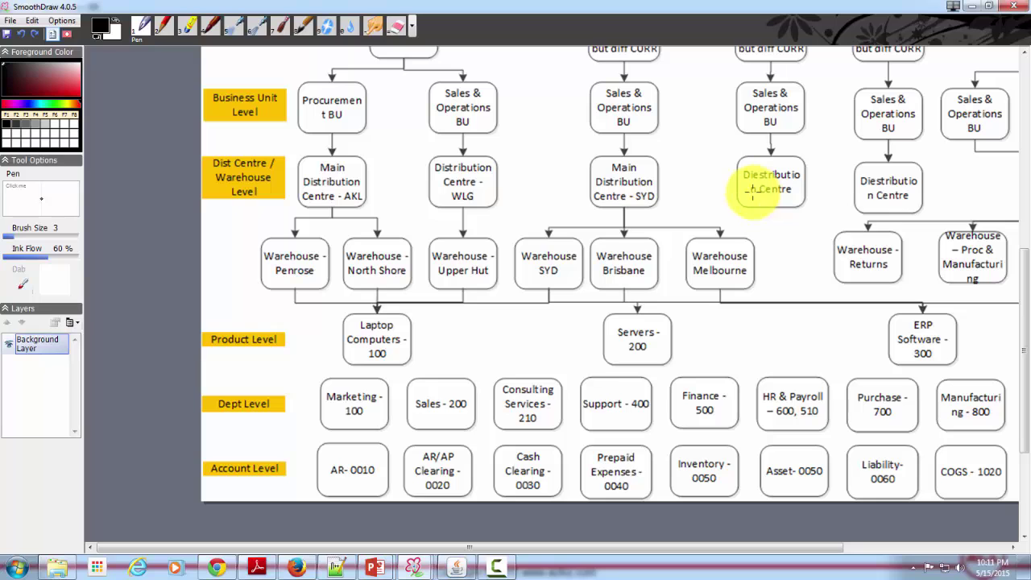
scroll(895, 300, up, 3)
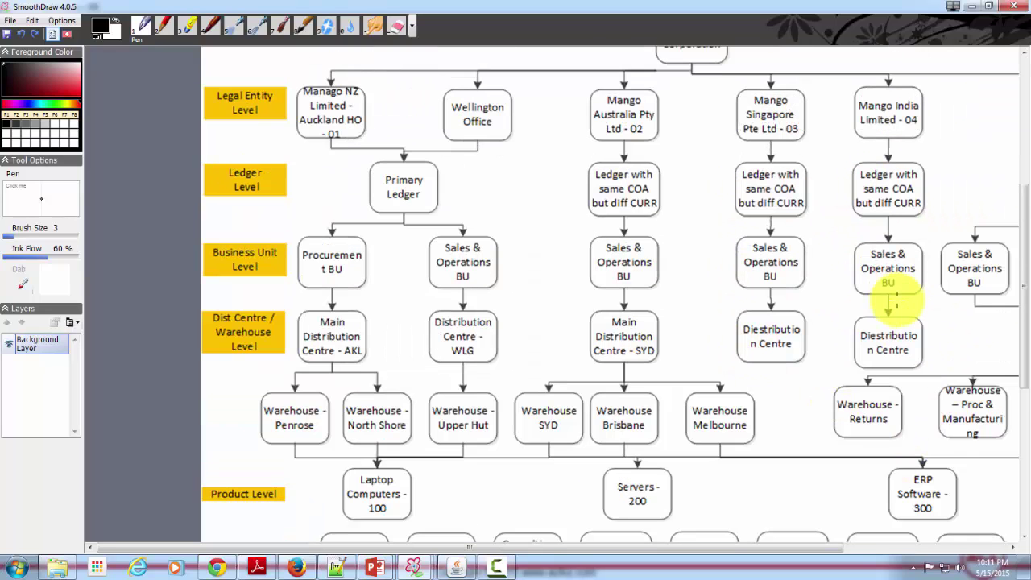
scroll(787, 322, down, 2)
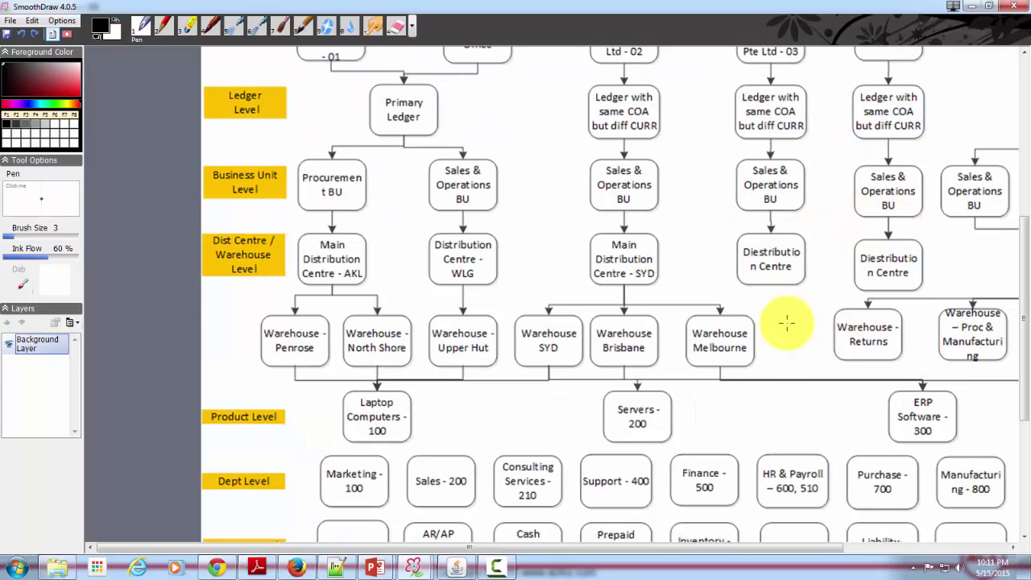
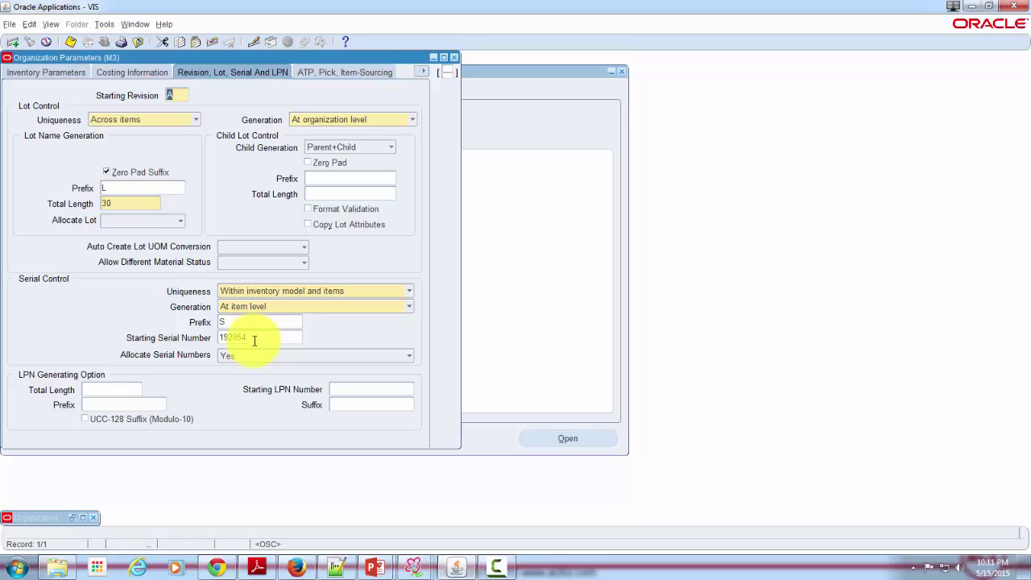
Examine the M3 organization's ATP, picking and item-sourcing defaults, inter-organization transfer settings and other accounts.
click(359, 73)
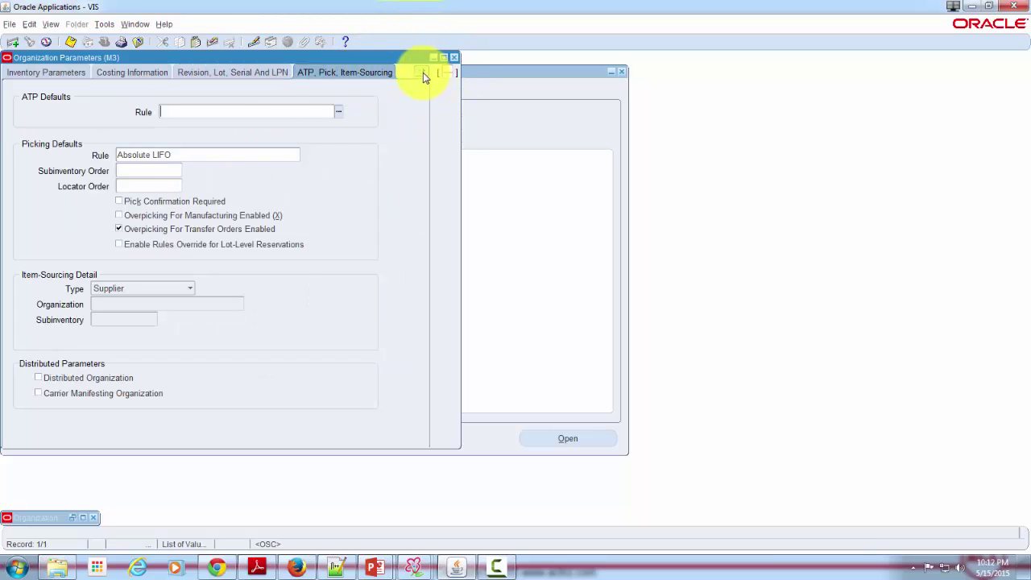
click(423, 72)
click(393, 142)
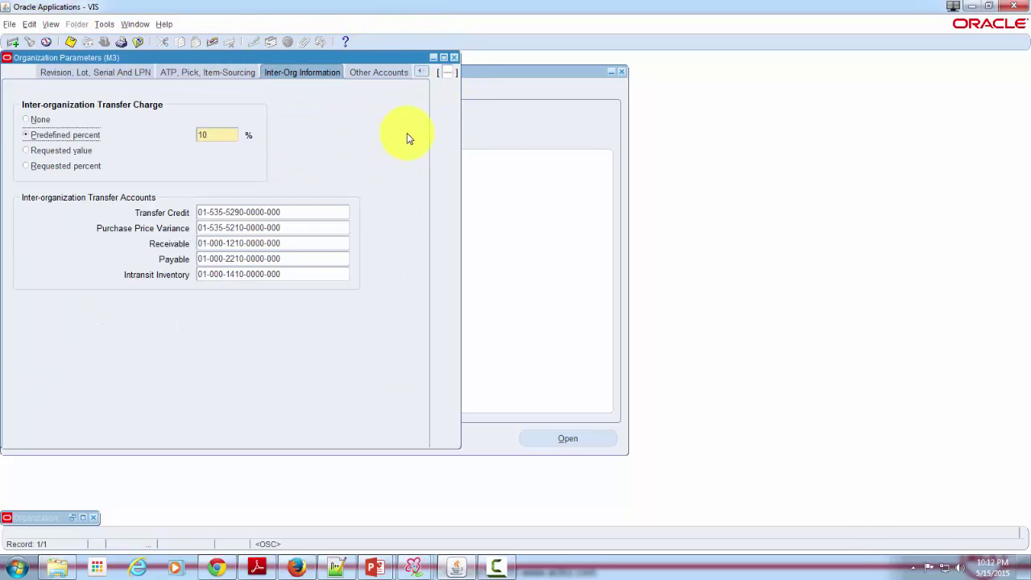
click(380, 74)
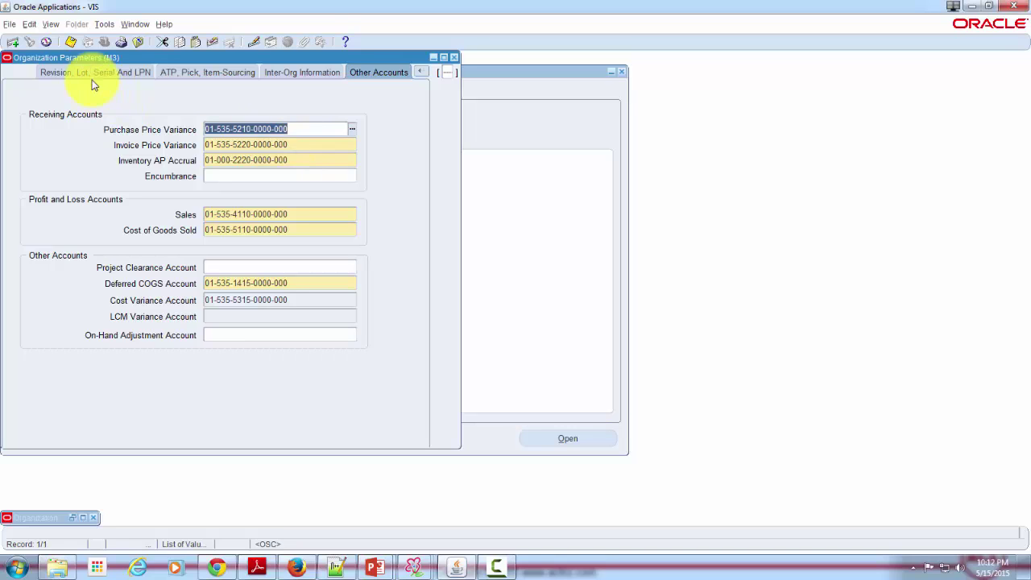
Return to the Inventory Parameters of M3, and close the organization parameters and the Dallas Manufacturing organization record.
click(420, 73)
click(341, 87)
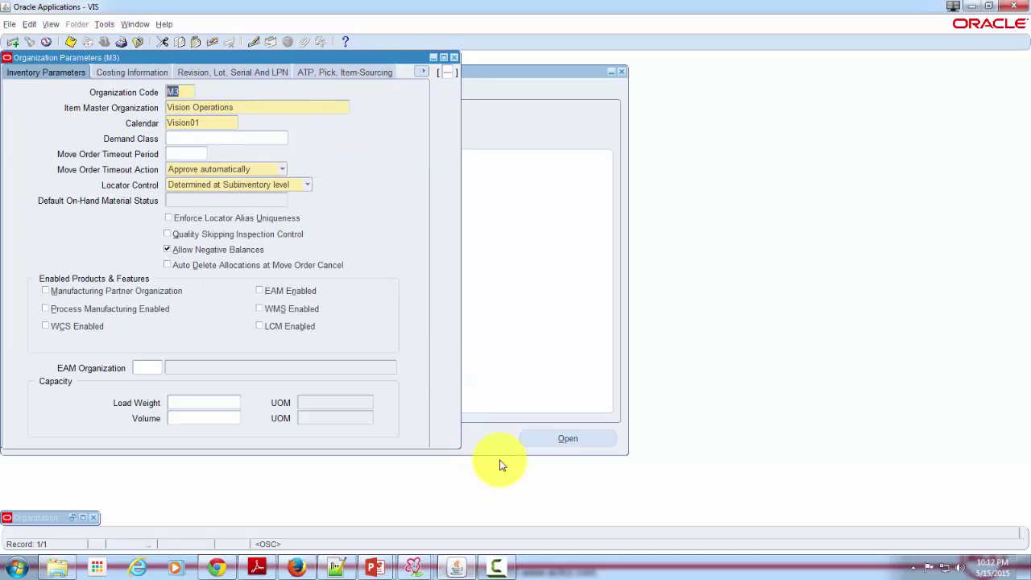
click(40, 74)
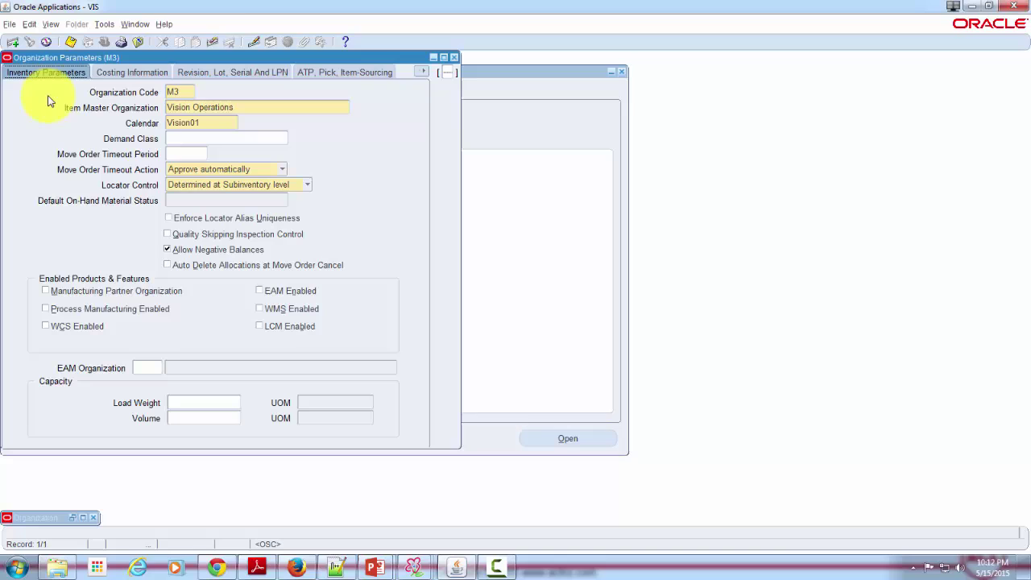
click(454, 57)
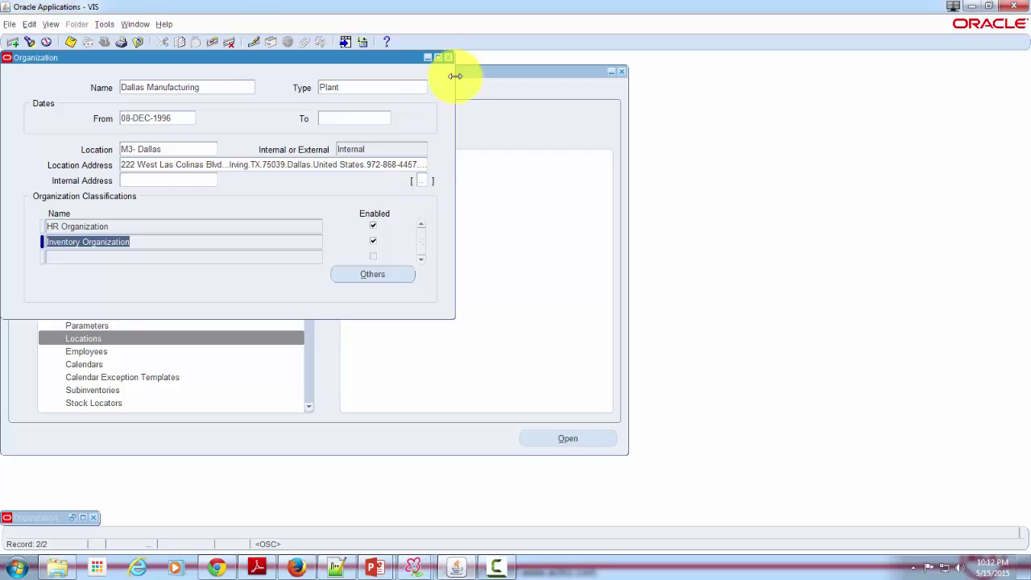
click(448, 58)
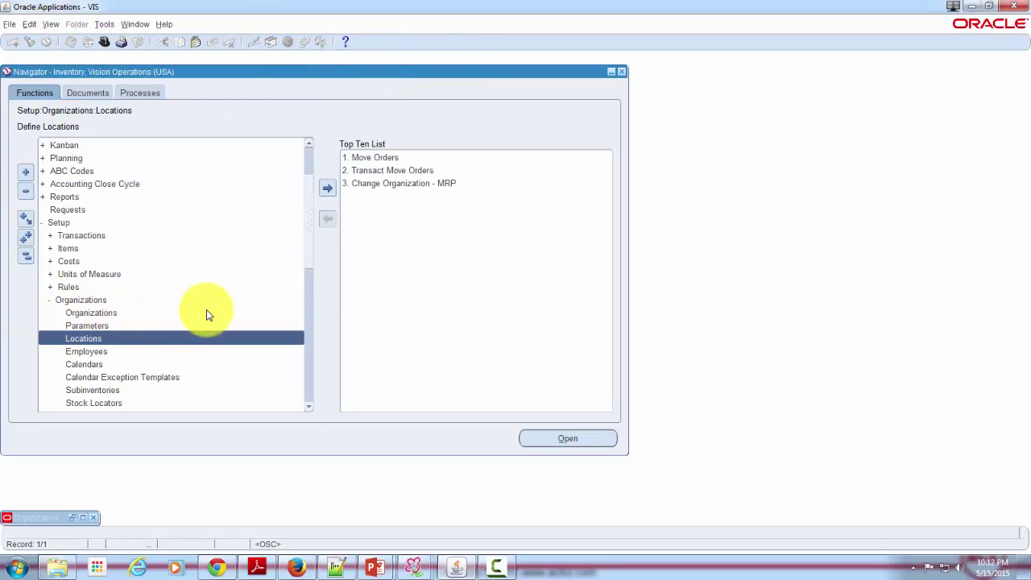
Browse the Organizations setup functions and expand the Items group under Setup.
scroll(207, 310, down, 1)
scroll(207, 310, down, 1)
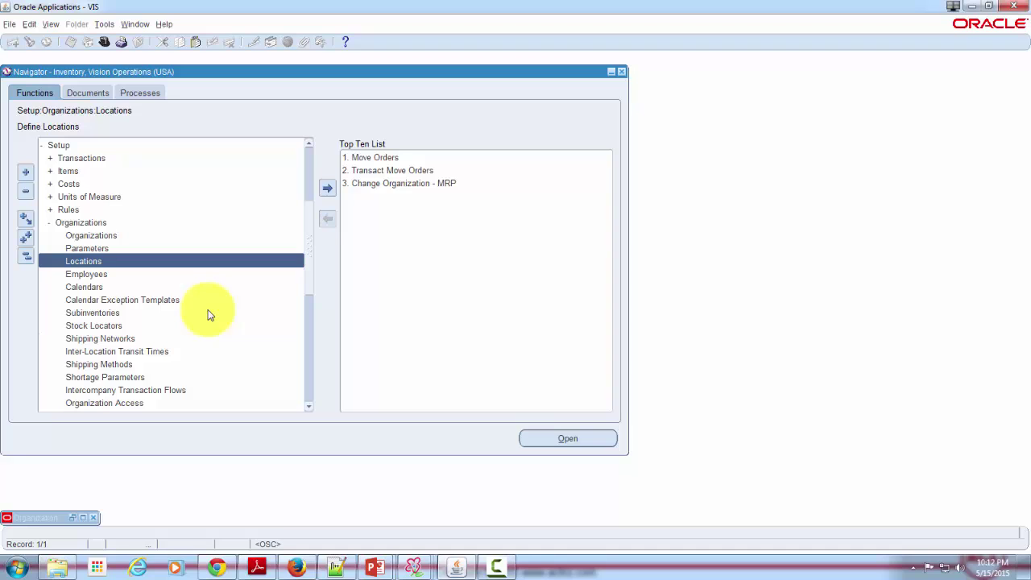
scroll(206, 314, up, 1)
double_click(69, 209)
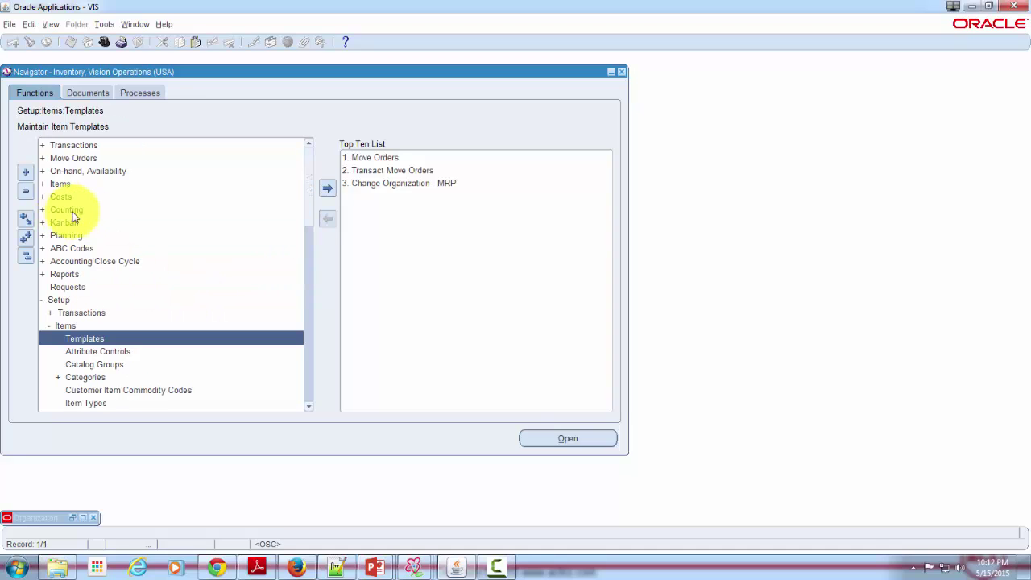
scroll(219, 271, down, 1)
scroll(218, 271, up, 1)
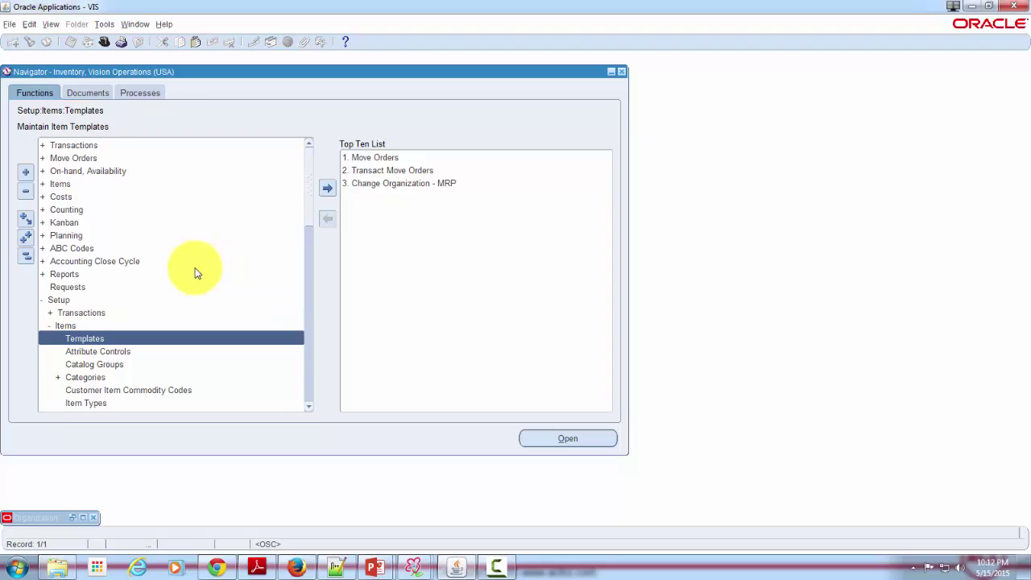
Open the Master Items function under Items for organization V1, Vision Operations.
double_click(63, 183)
click(75, 196)
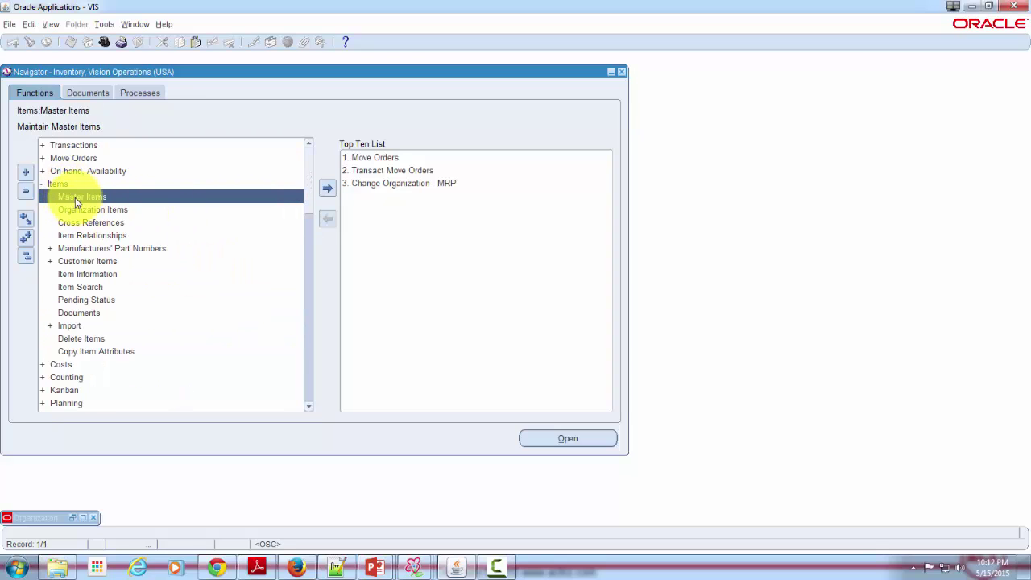
click(542, 444)
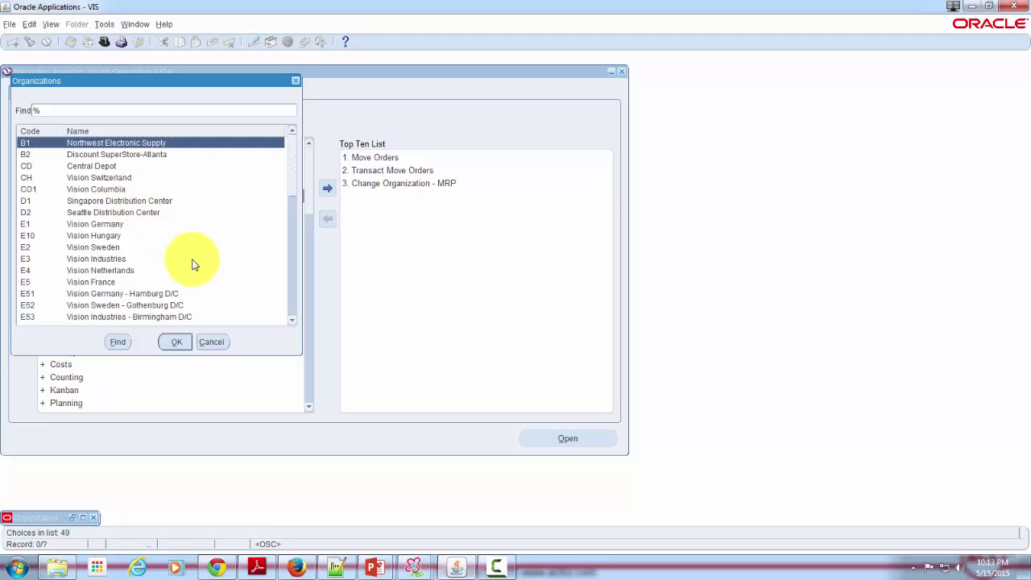
scroll(193, 264, down, 3)
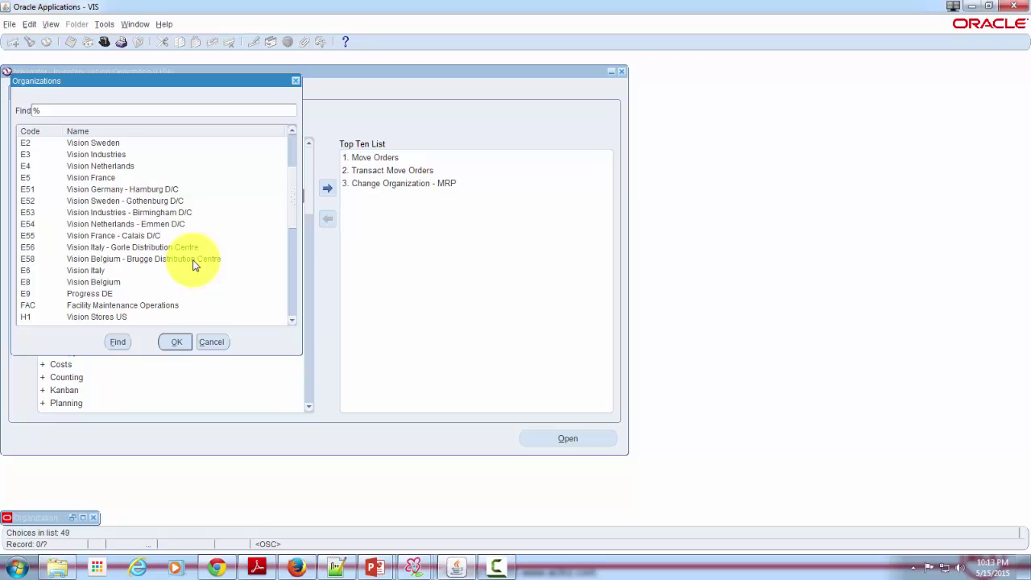
scroll(193, 264, down, 4)
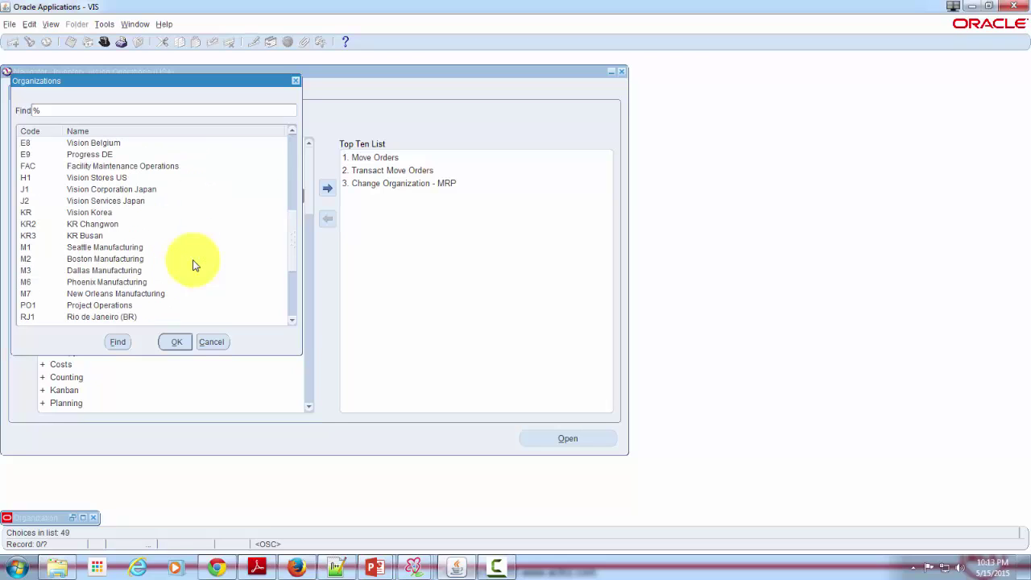
scroll(193, 264, down, 2)
text(v)
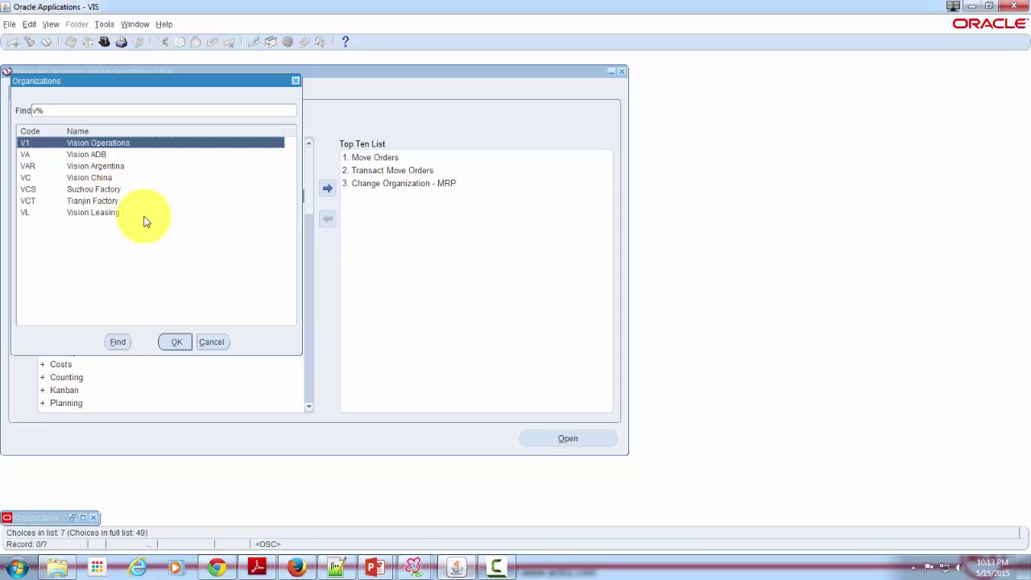
click(176, 341)
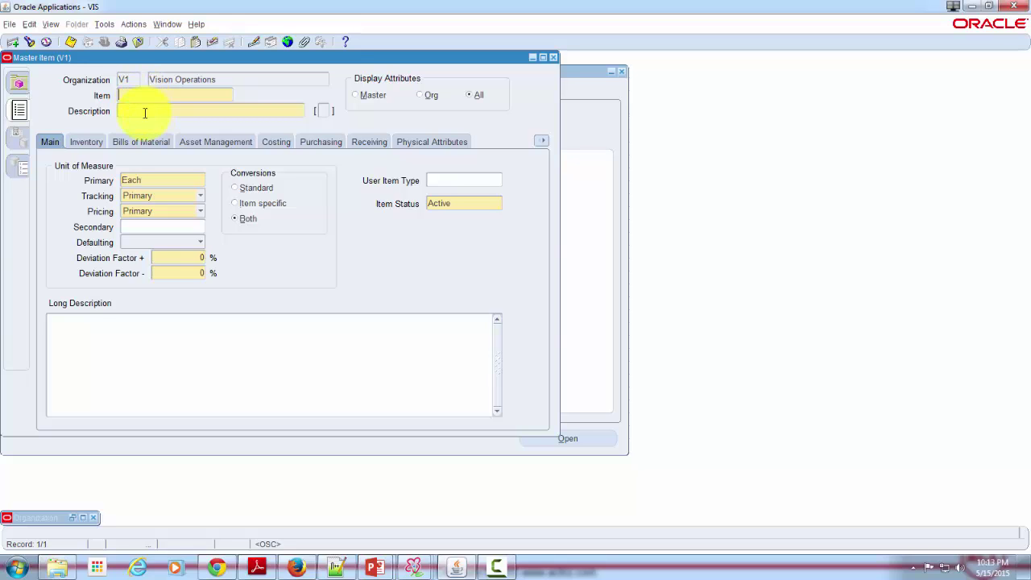
Search the master items for A% and open item AS18947, Sentinel Deluxe Desktop.
click(29, 41)
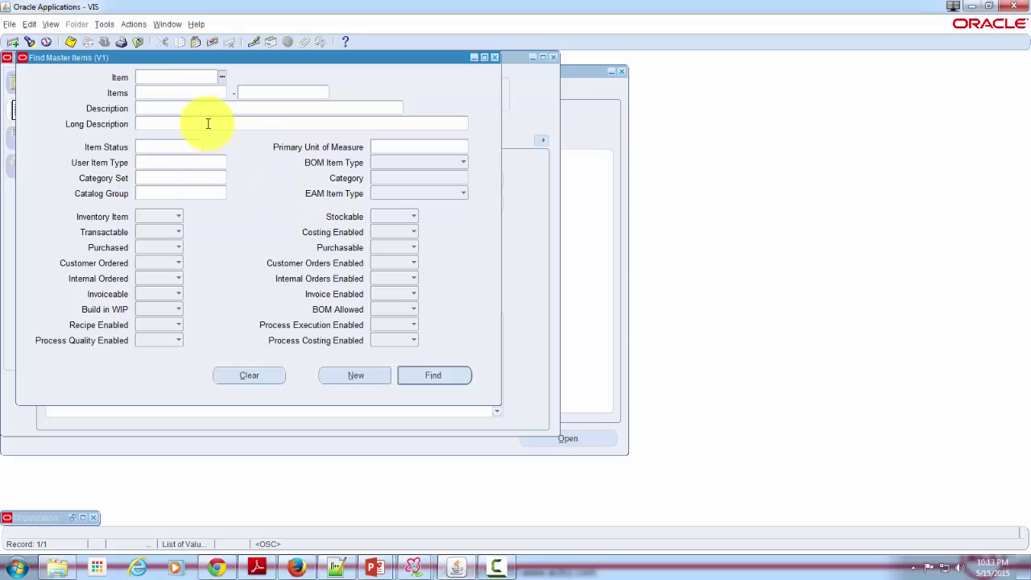
text(A)
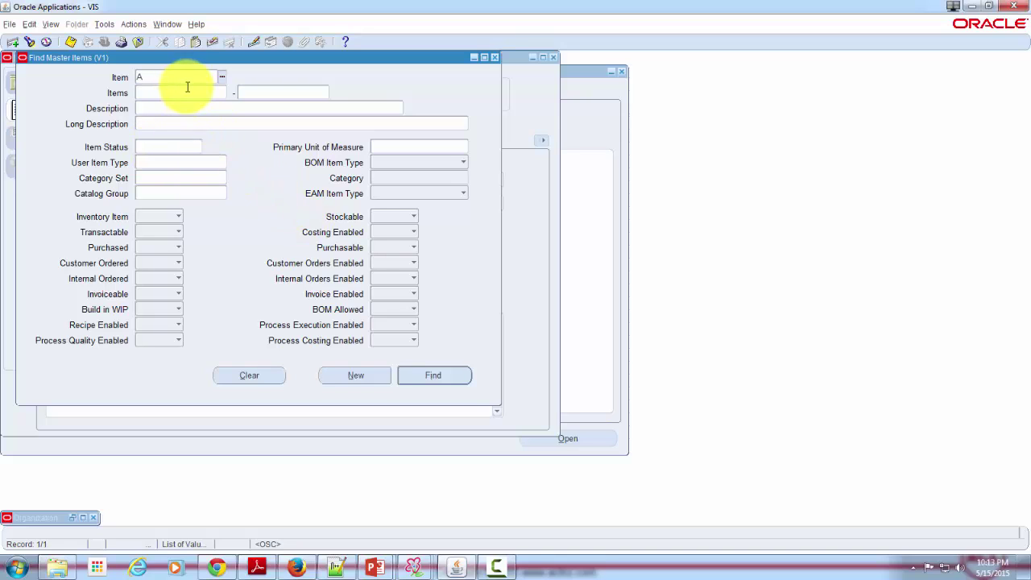
text(%)
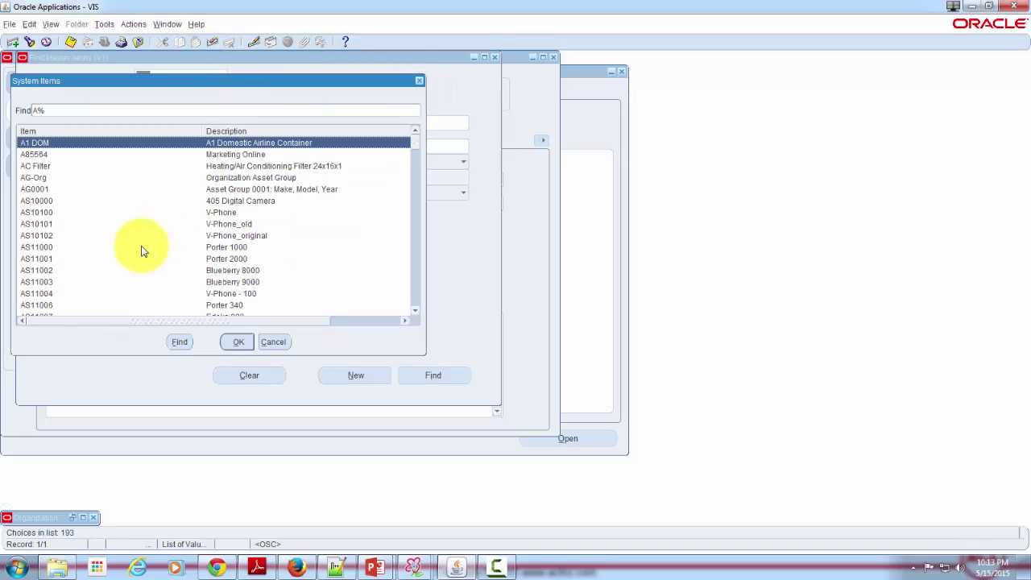
scroll(141, 249, down, 2)
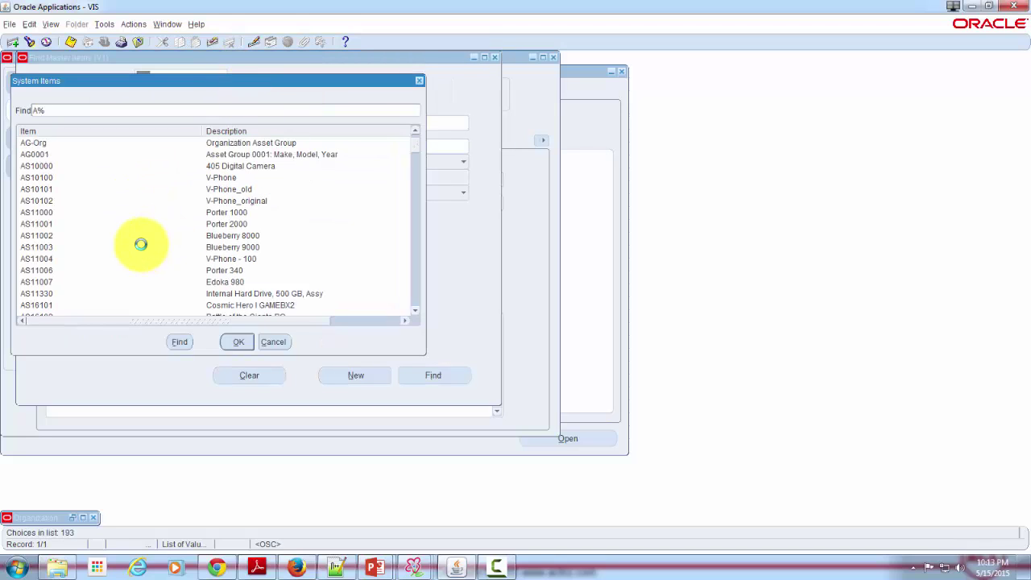
scroll(143, 248, down, 2)
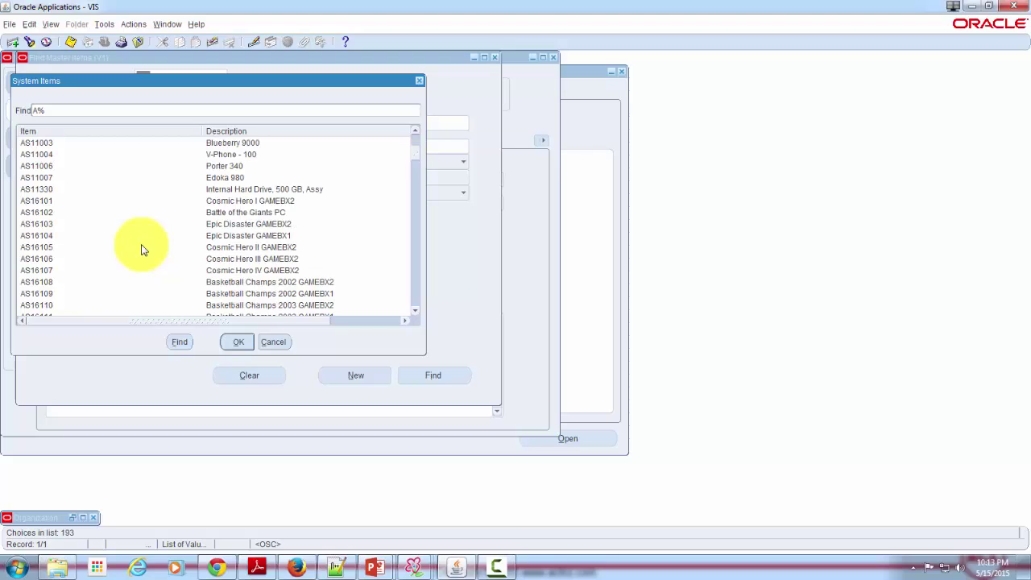
scroll(141, 250, down, 9)
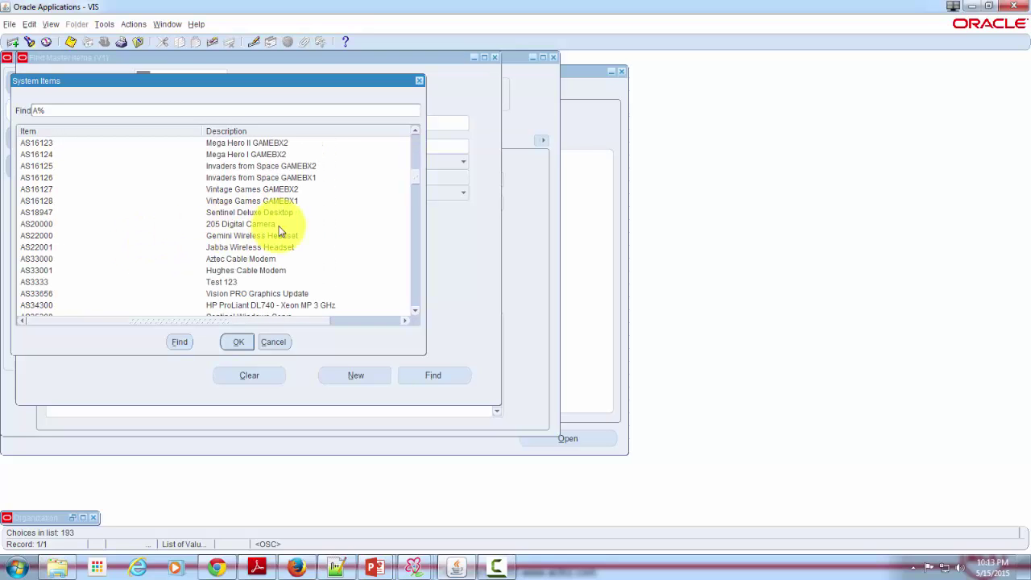
click(271, 214)
click(239, 341)
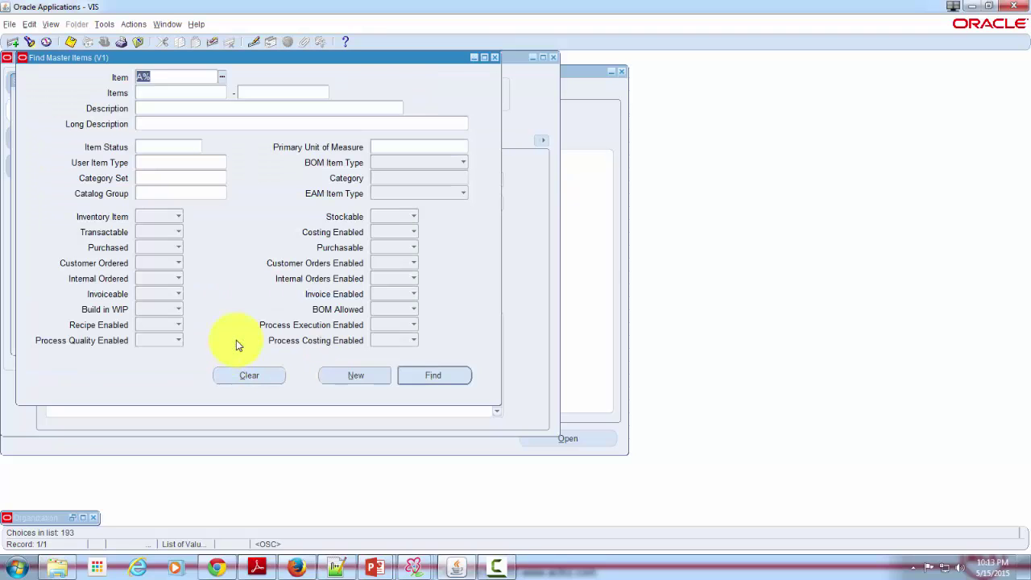
click(444, 376)
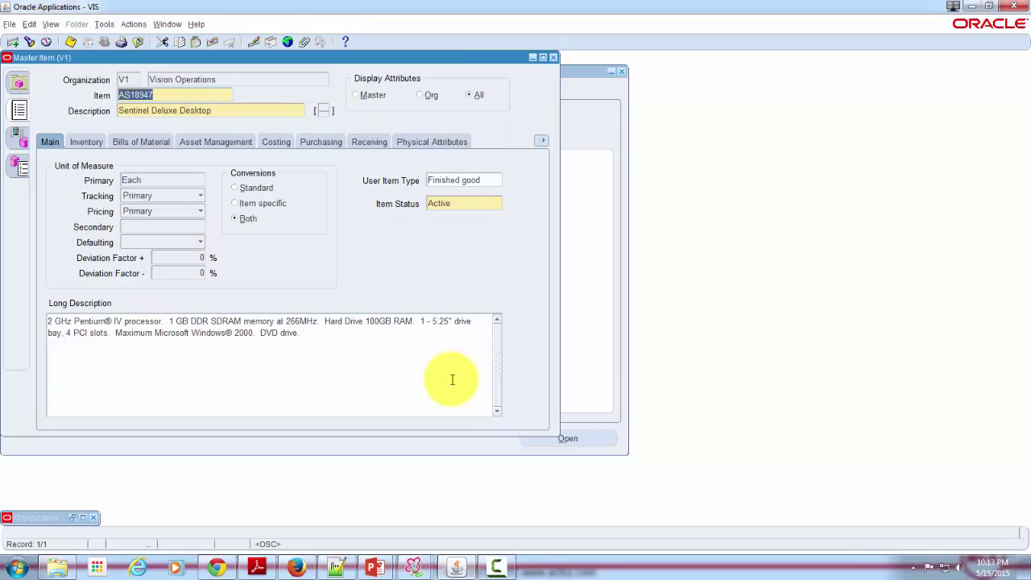
Examine the Inventory, Bills of Material, Asset Management and Costing attributes of item AS18947.
click(86, 143)
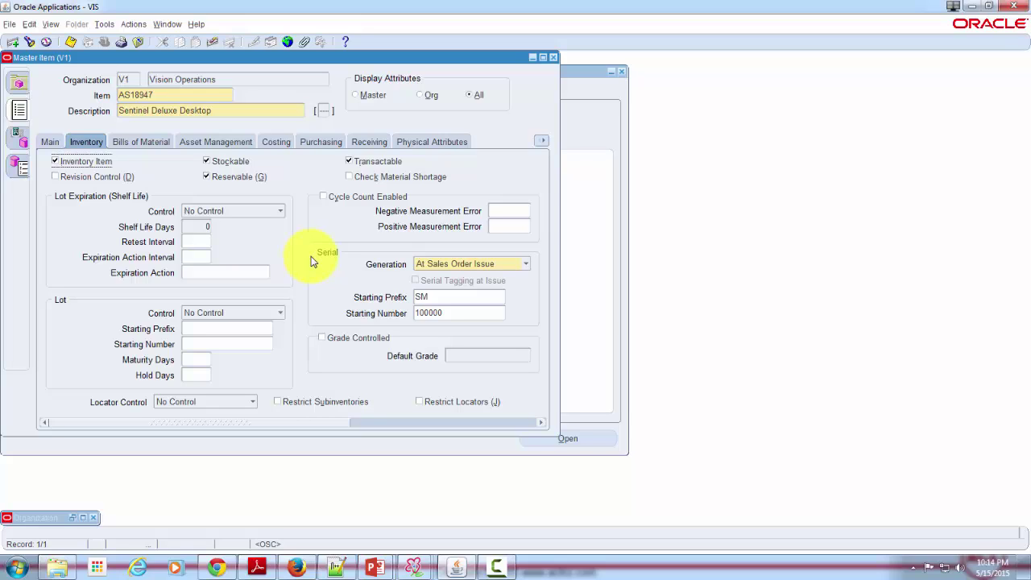
double_click(164, 95)
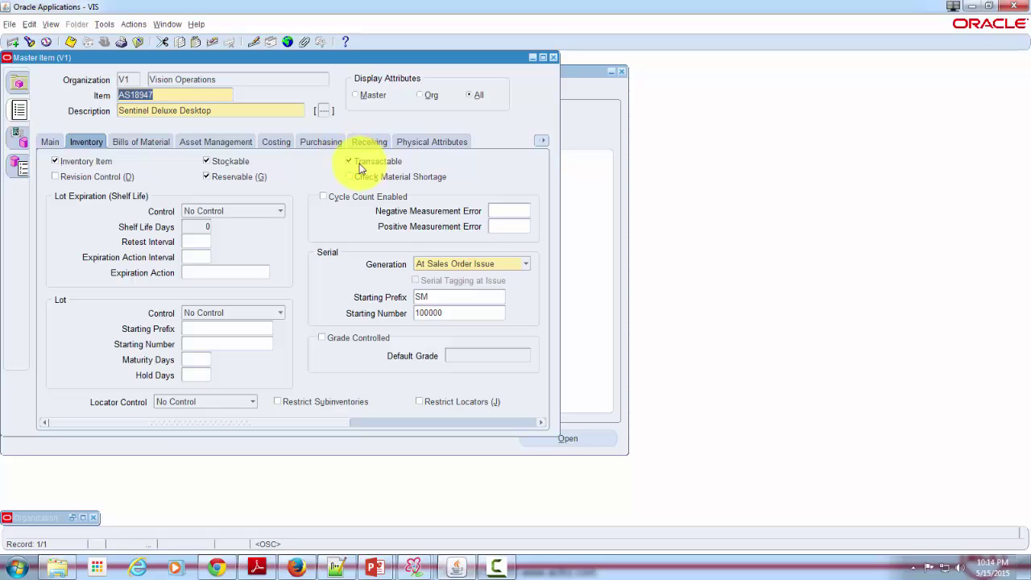
click(136, 142)
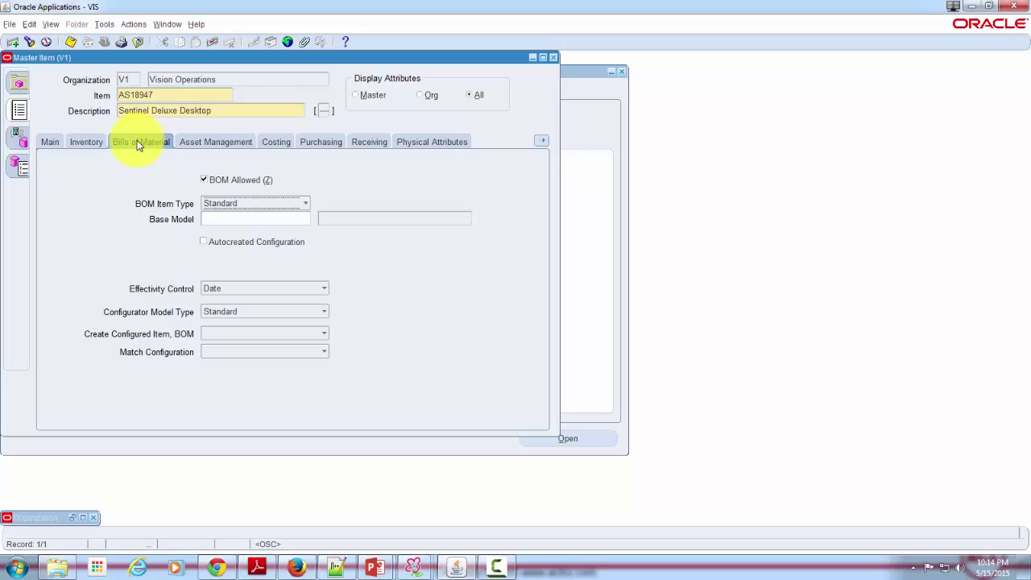
click(216, 143)
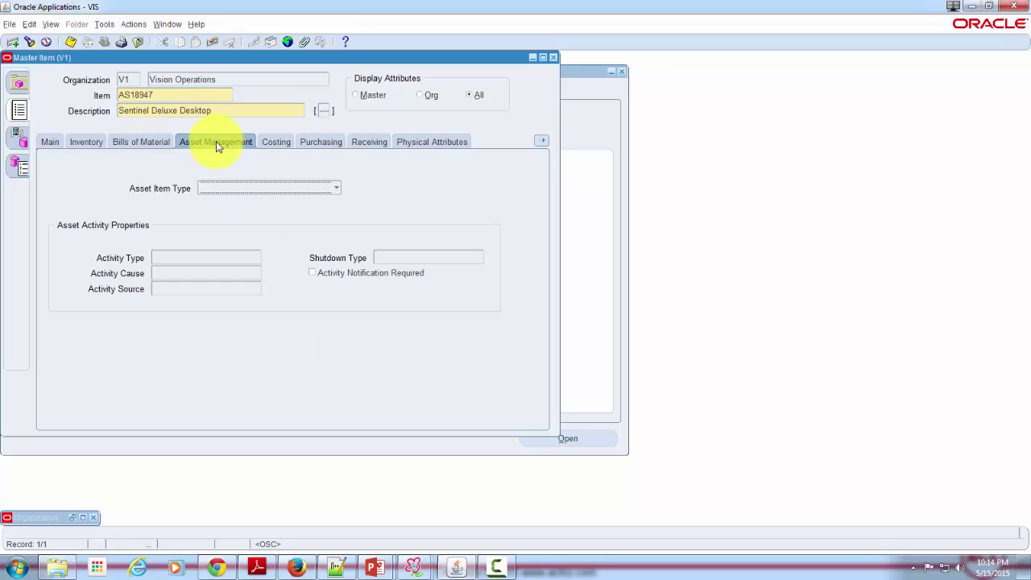
click(275, 143)
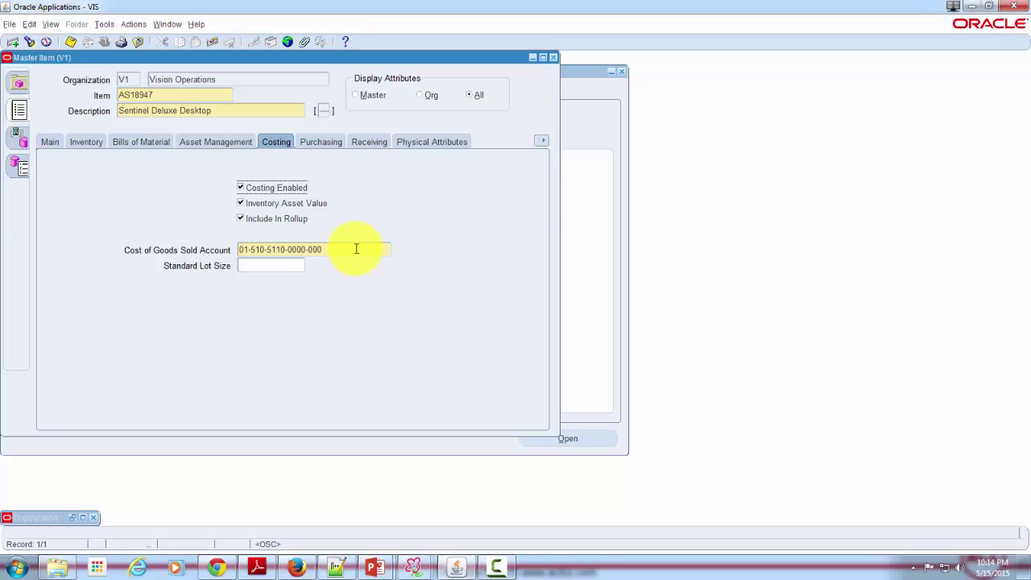
Examine the Purchasing, Receiving and Physical Attributes settings of the Sentinel Deluxe Desktop item.
click(322, 144)
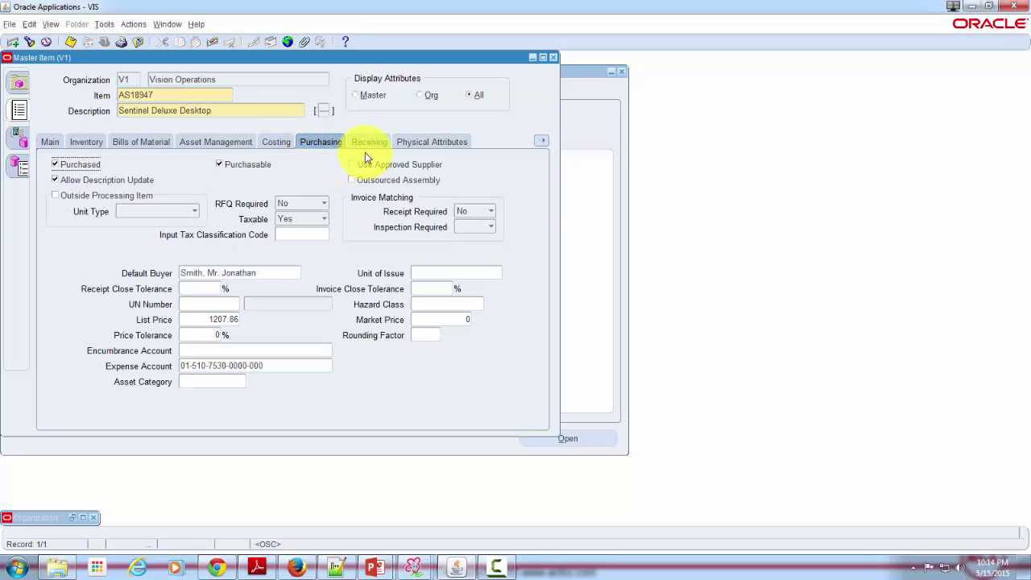
click(368, 143)
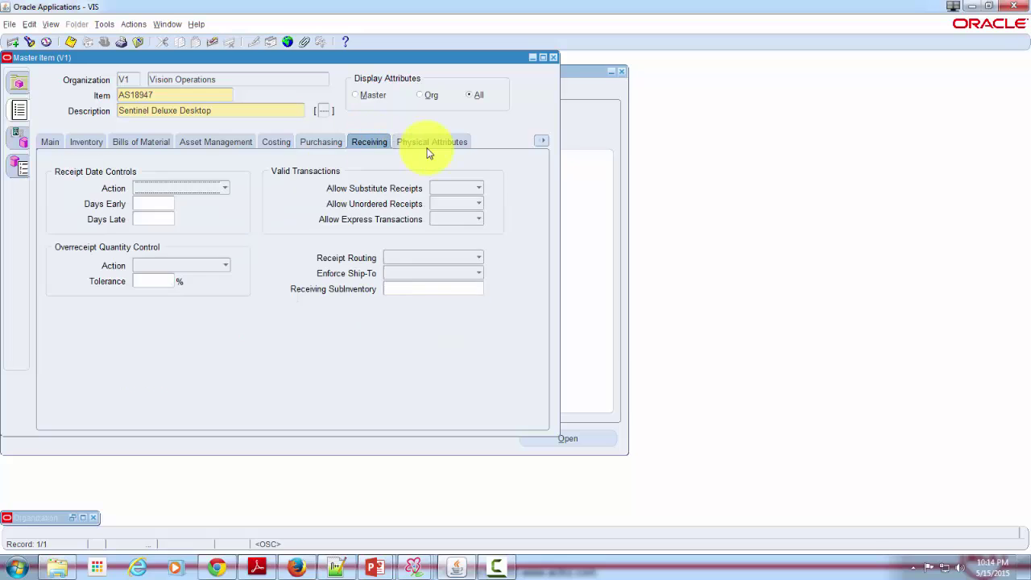
click(426, 143)
Examine the General Planning, MPS/MRP Planning and Lead Times attributes of the Sentinel Deluxe Desktop item.
click(542, 141)
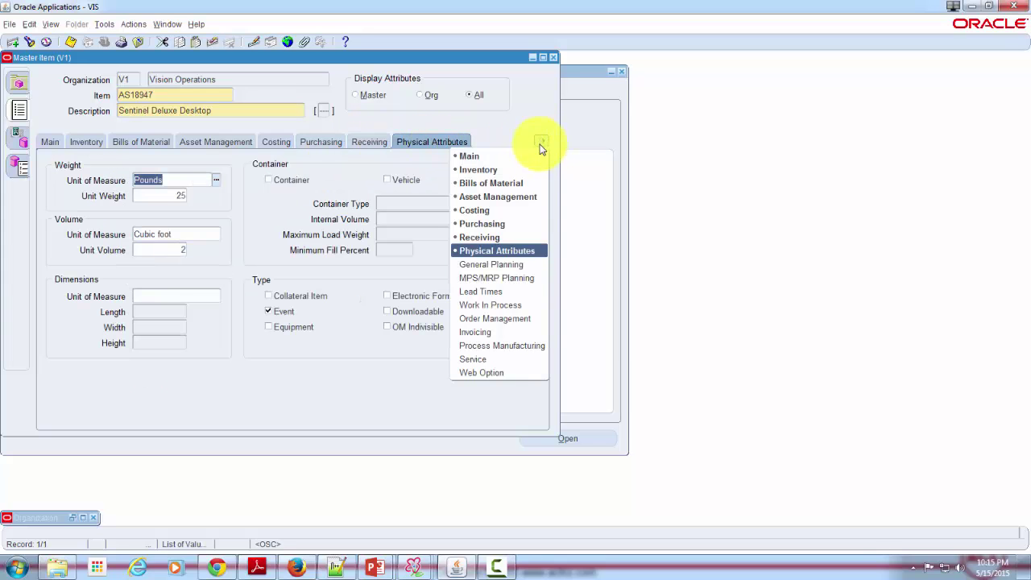
click(538, 264)
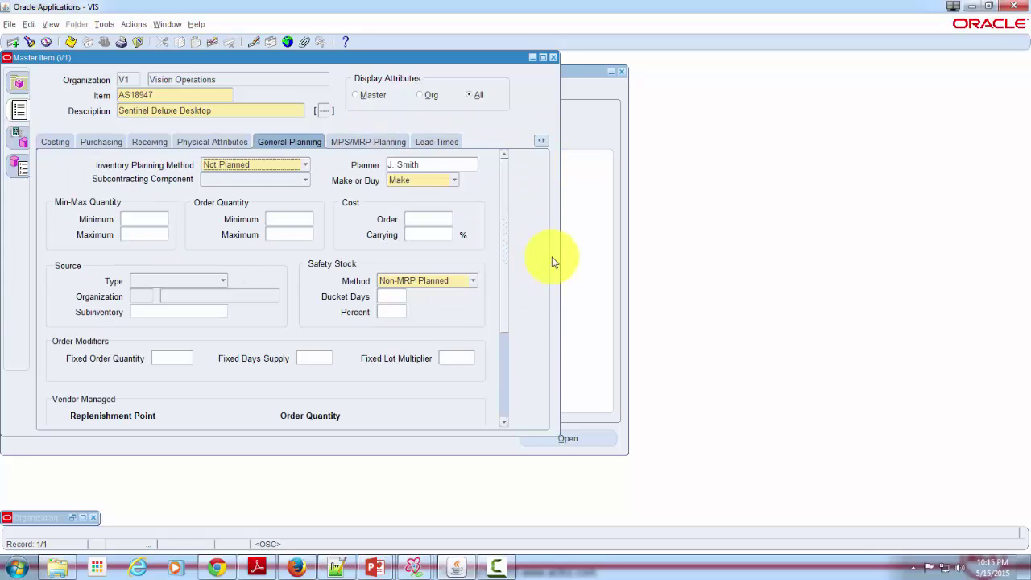
click(367, 145)
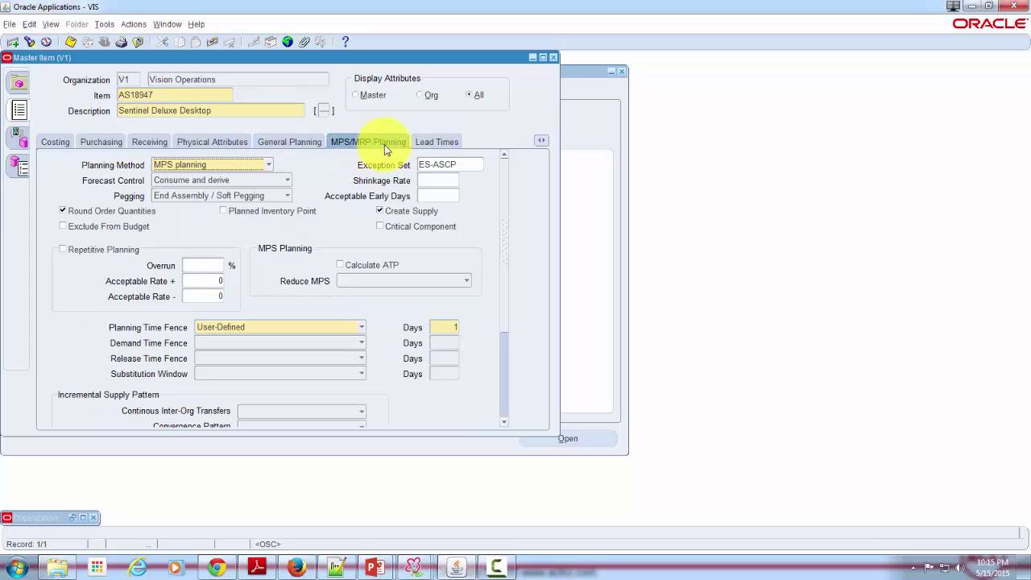
click(448, 144)
Examine the Invoicing, Process Manufacturing, Service and Web Option attributes of item AS18947.
click(542, 143)
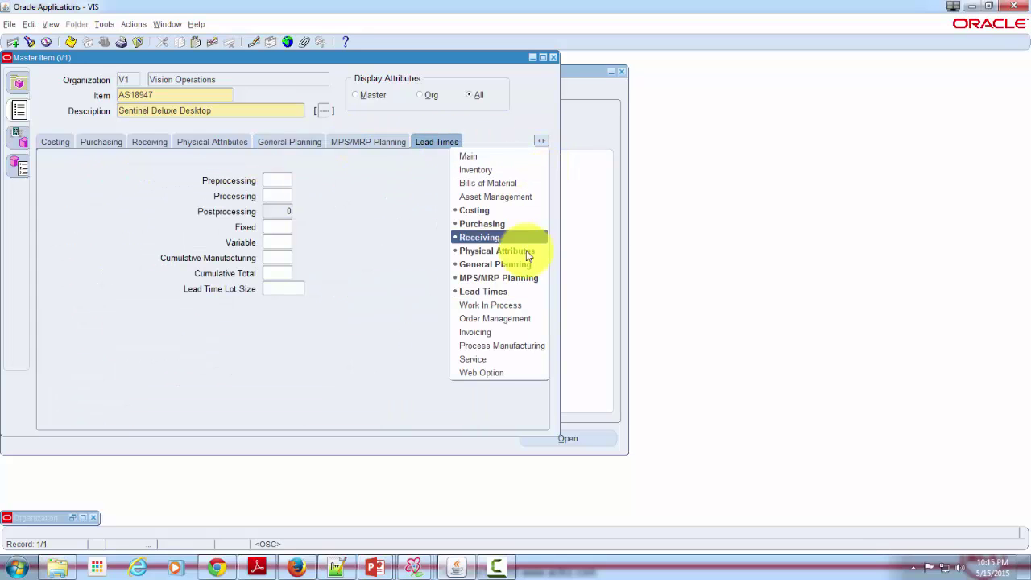
click(517, 332)
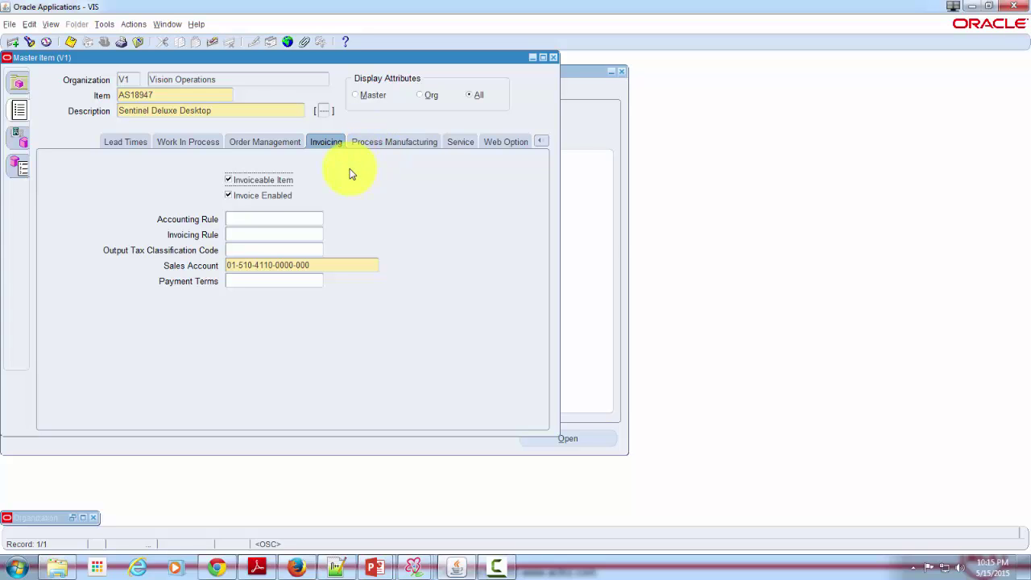
click(388, 143)
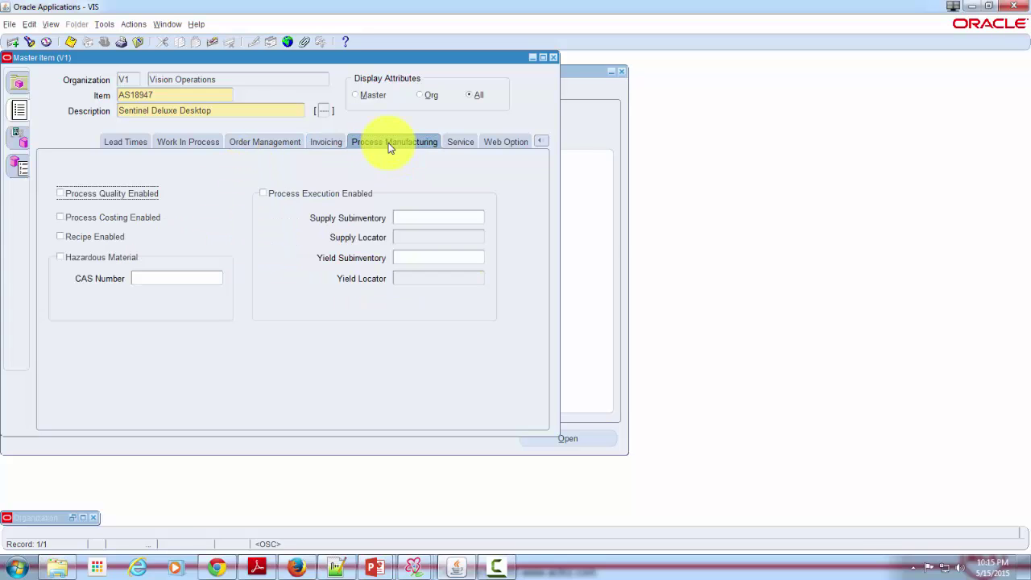
click(461, 142)
click(509, 145)
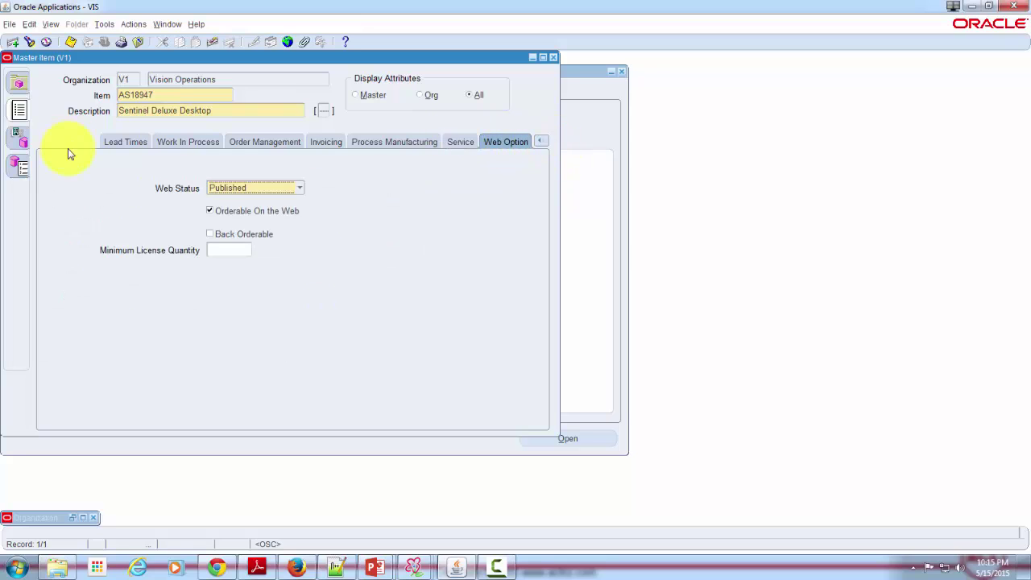
Return to the item's Main attributes and highlight the item number AS18947.
click(542, 145)
click(512, 157)
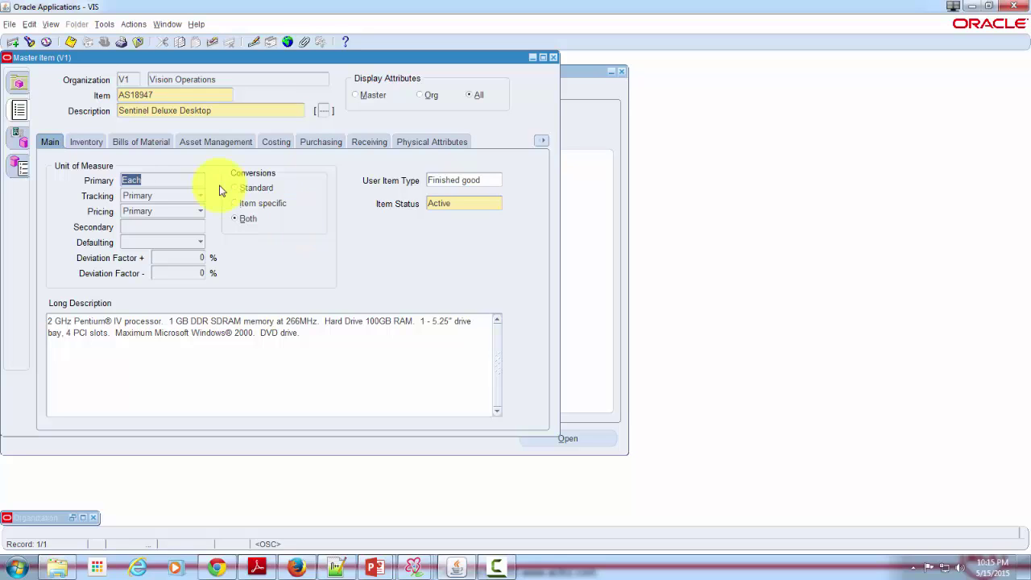
double_click(155, 96)
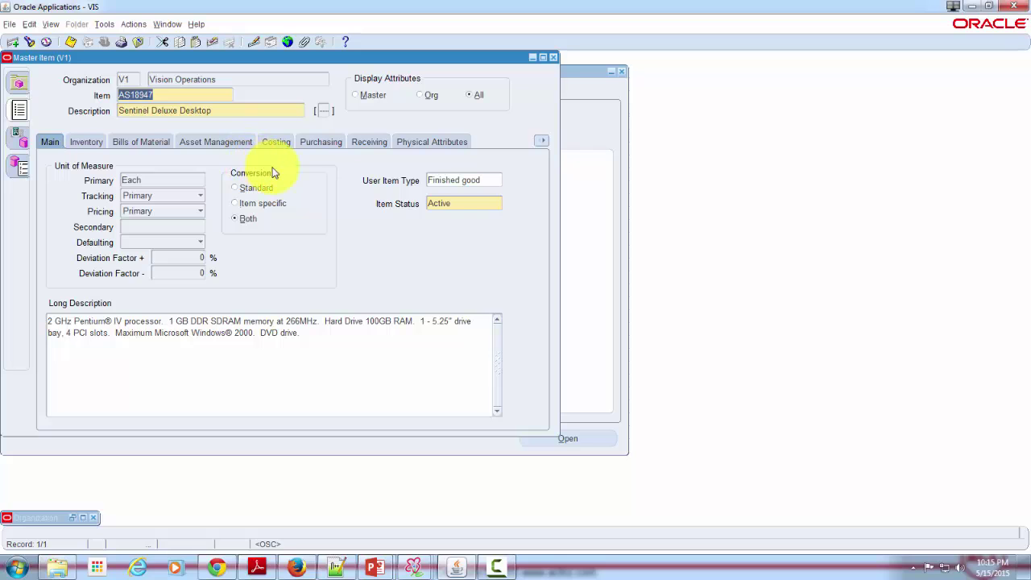
Switch to SmoothDraw to review the distribution centre and warehouse levels in the organization chart, and return to Oracle Applications.
click(413, 567)
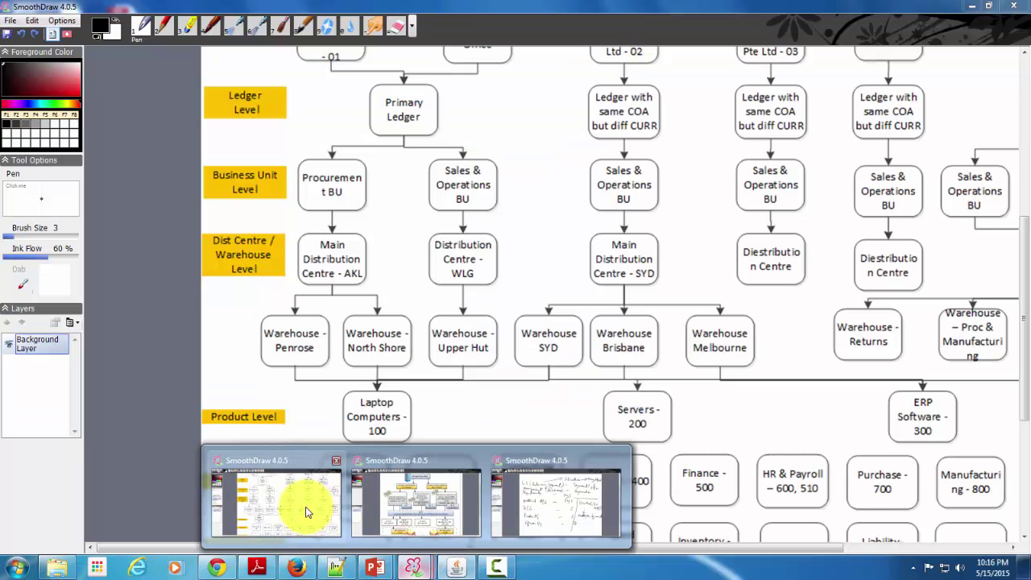
click(303, 509)
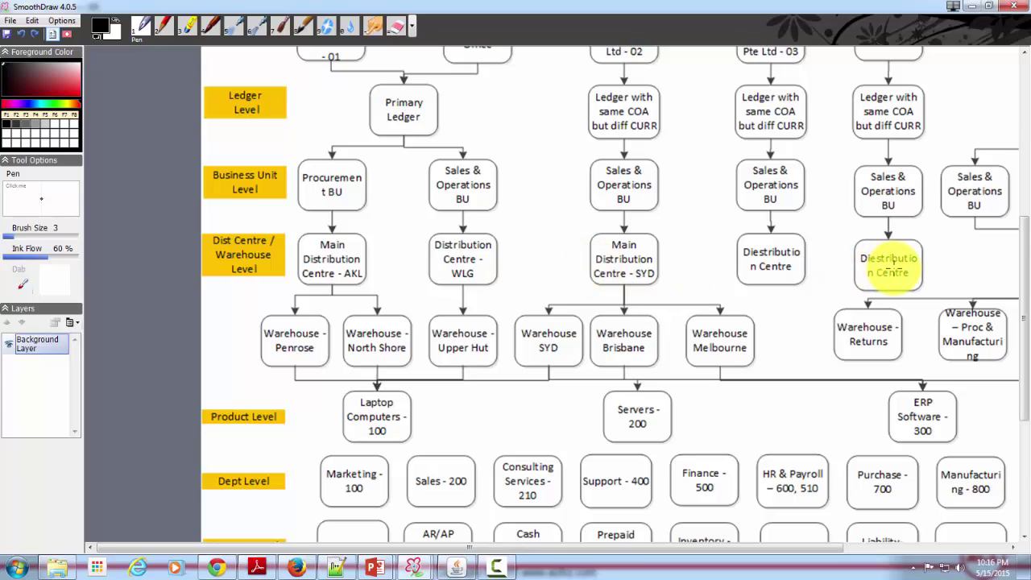
click(453, 570)
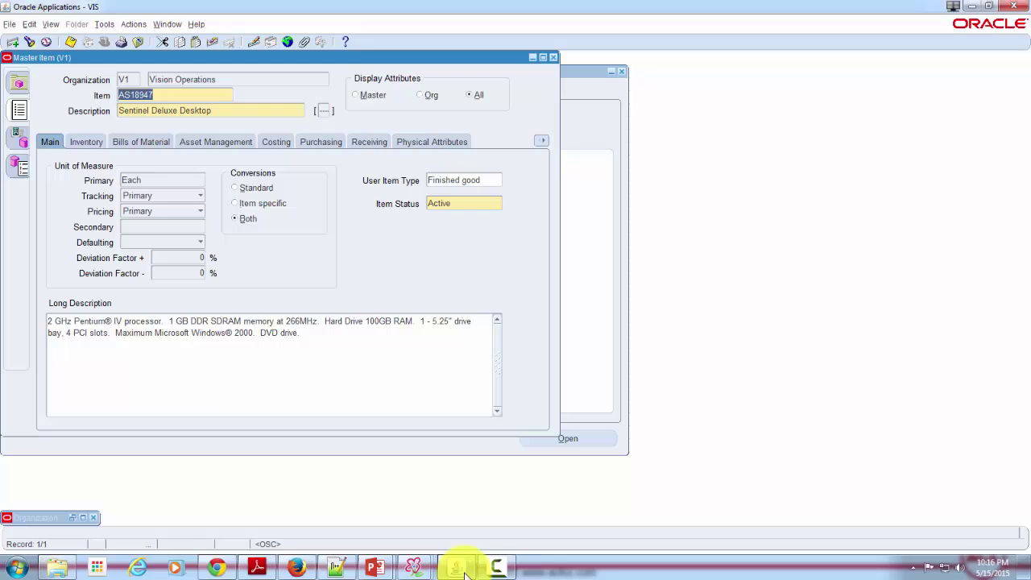
Open the Organization Assignment list for item AS18947 and inspect the assignment to D1, Singapore Distribution Center.
click(104, 26)
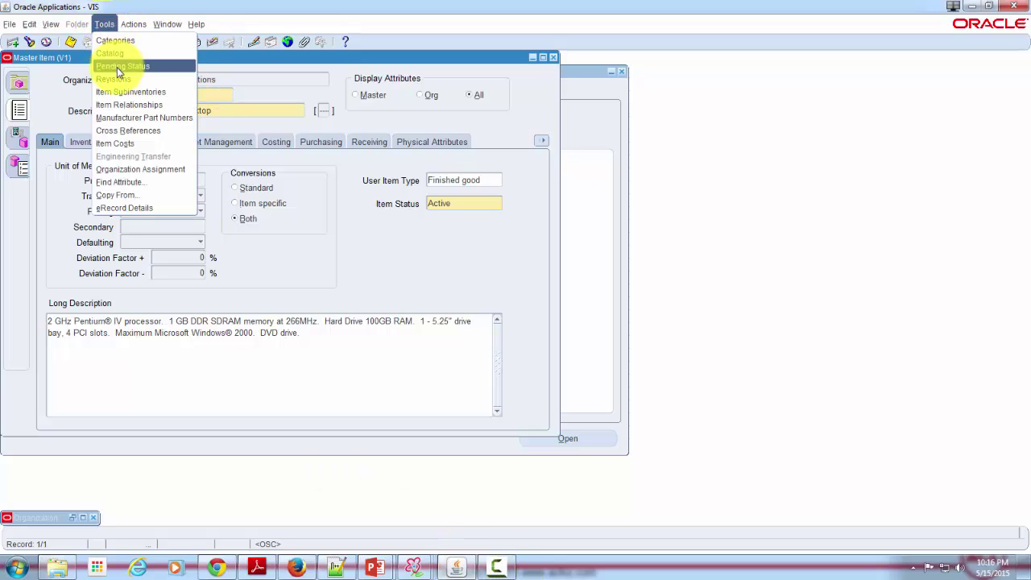
click(146, 168)
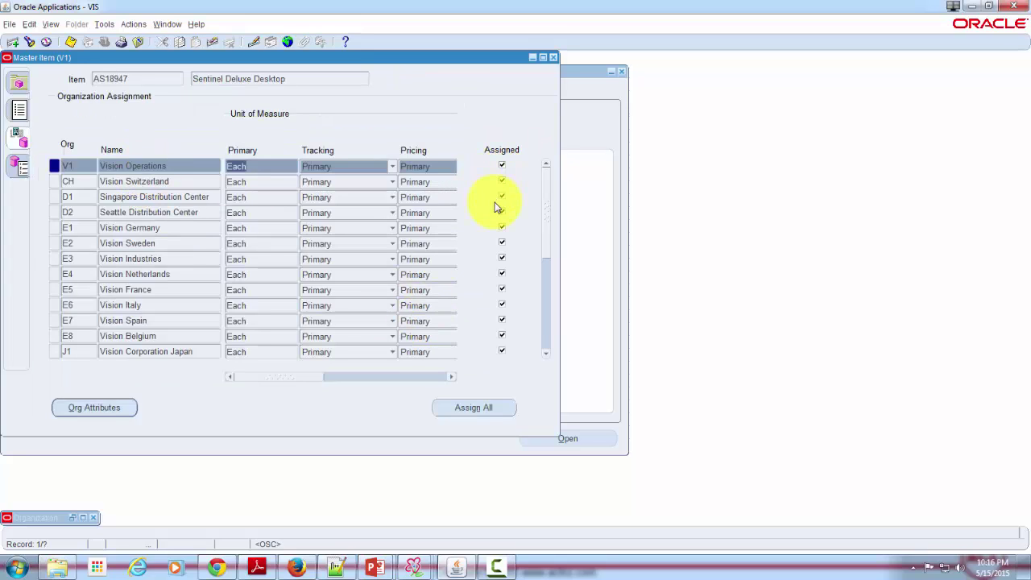
click(159, 199)
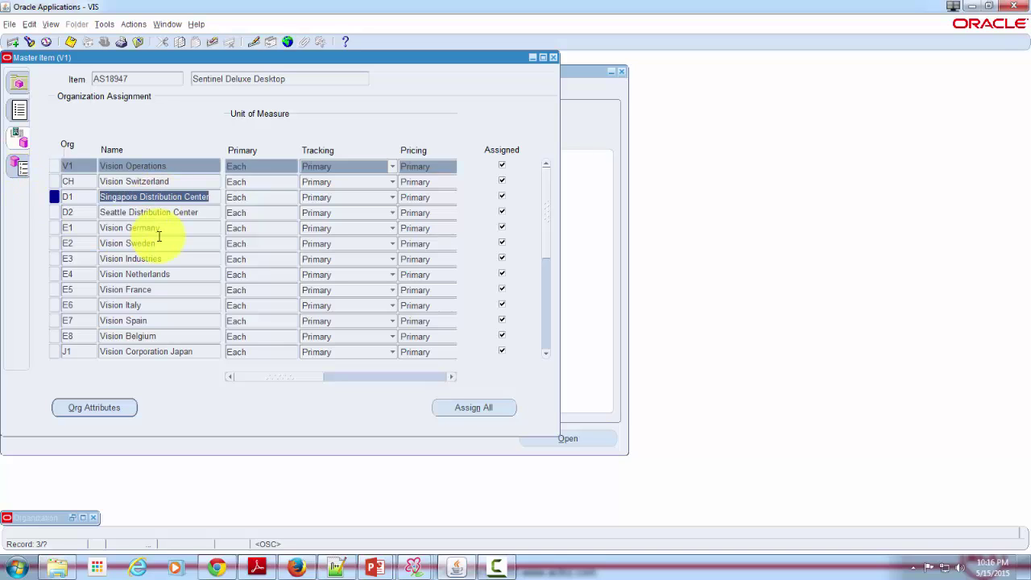
click(502, 200)
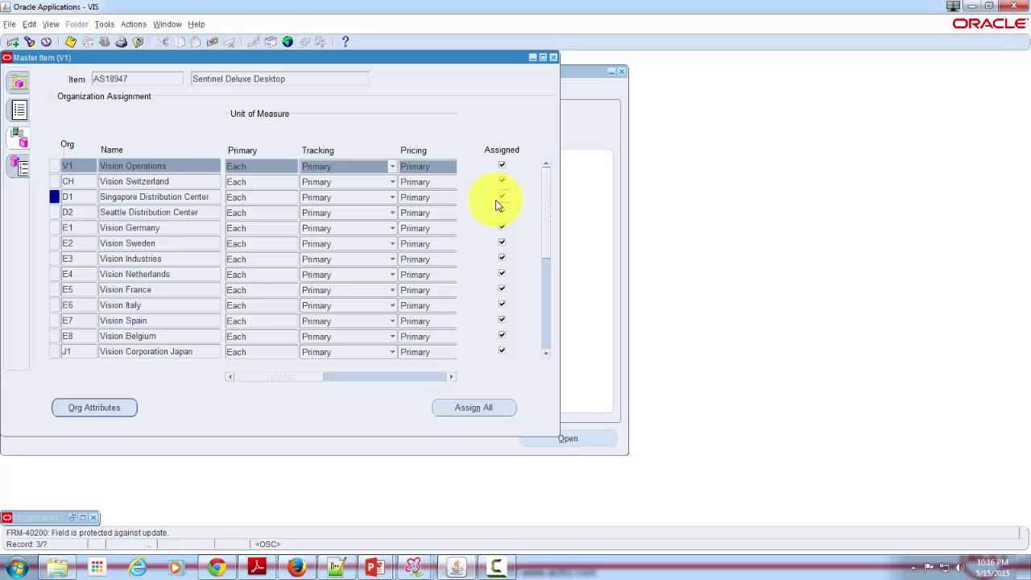
click(186, 196)
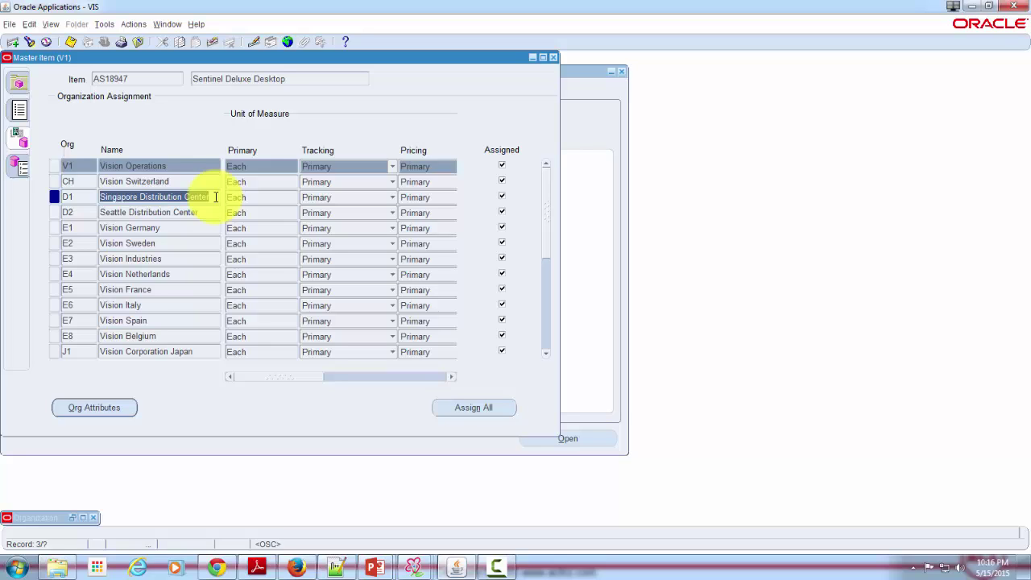
Return to the master item's attribute details and review its item number and description fields.
click(19, 112)
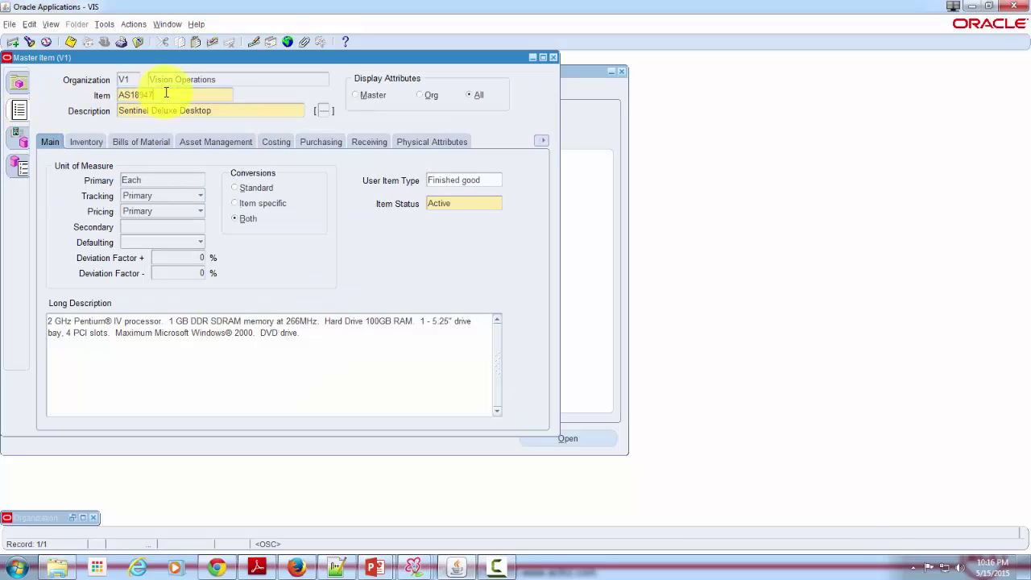
click(234, 110)
click(196, 96)
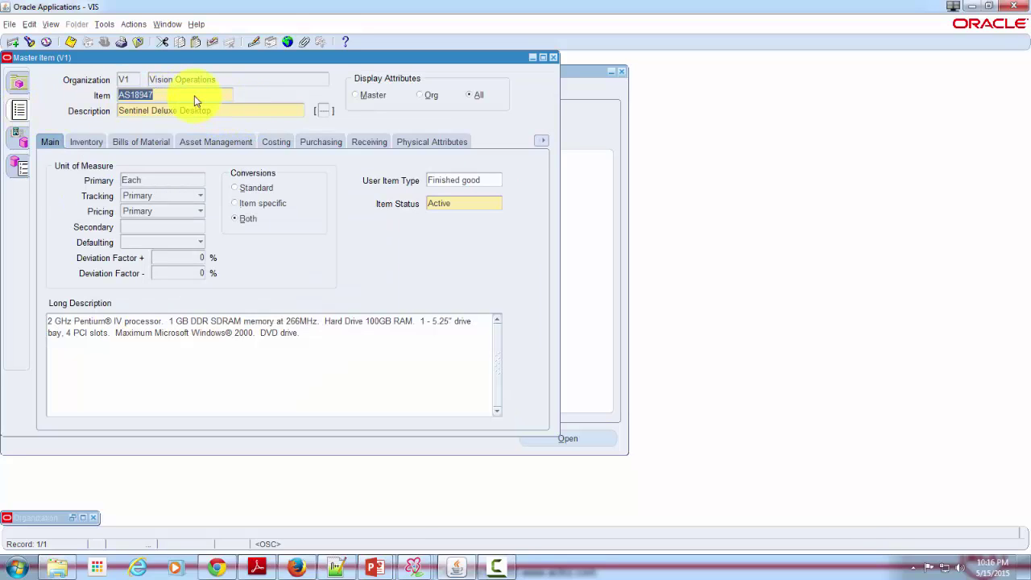
click(221, 111)
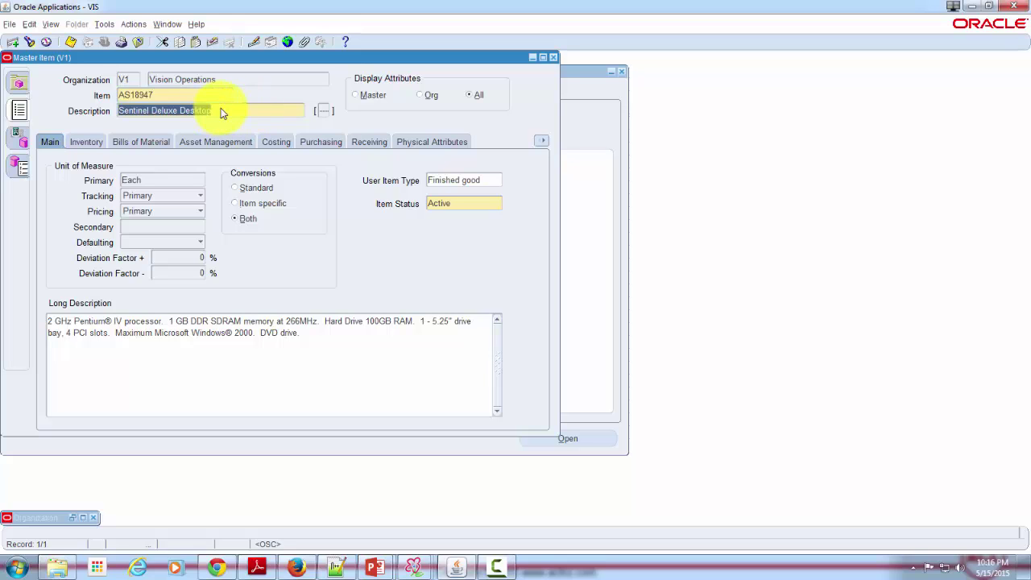